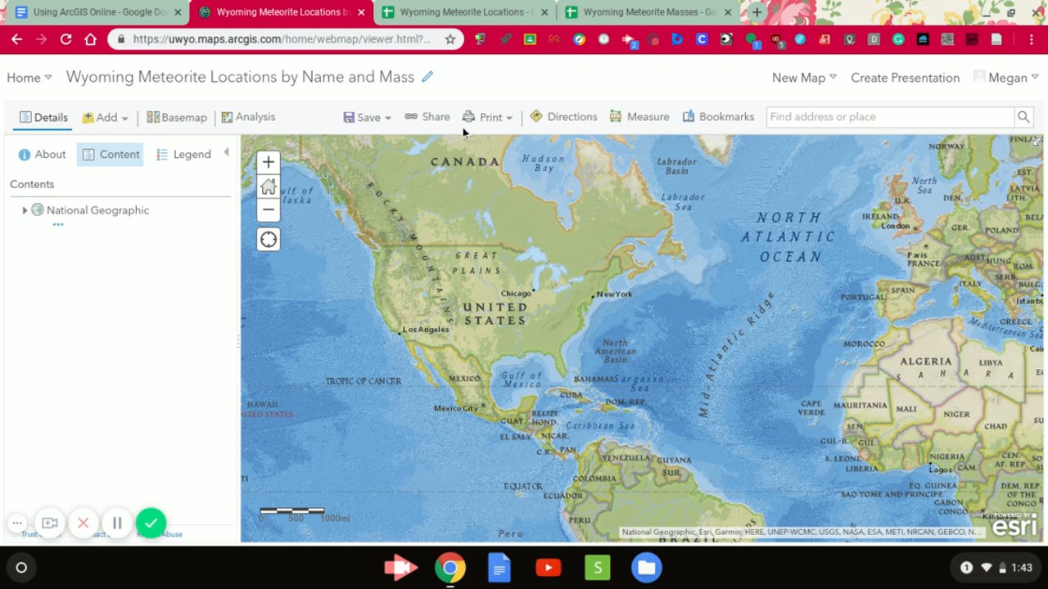
- Switch to the Wyoming Meteorite Locations spreadsheet in Google Sheets and download the current sheet as comma-separated values (.csv)
click(451, 13)
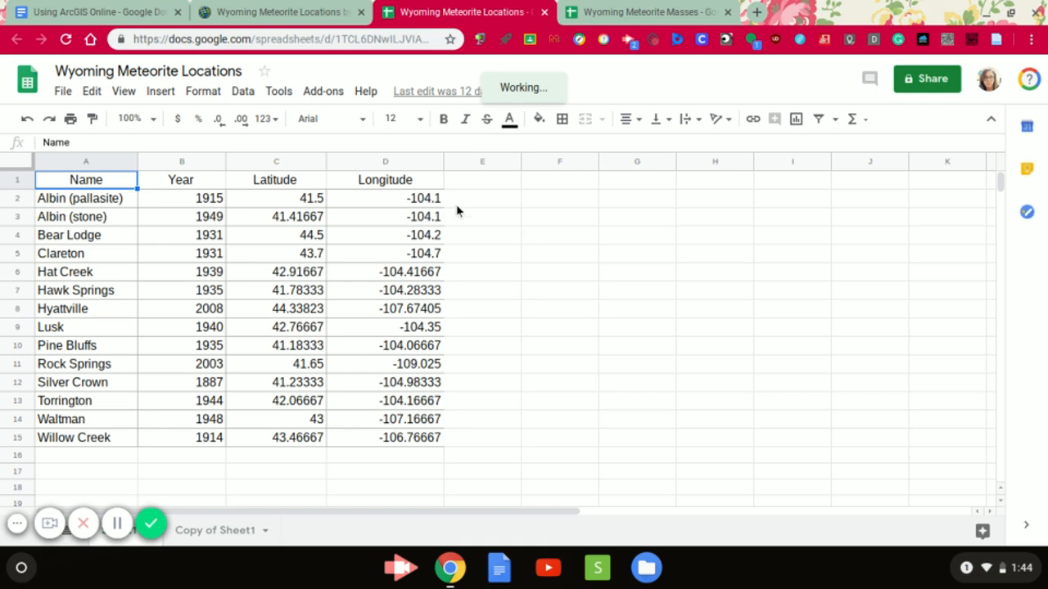
click(65, 92)
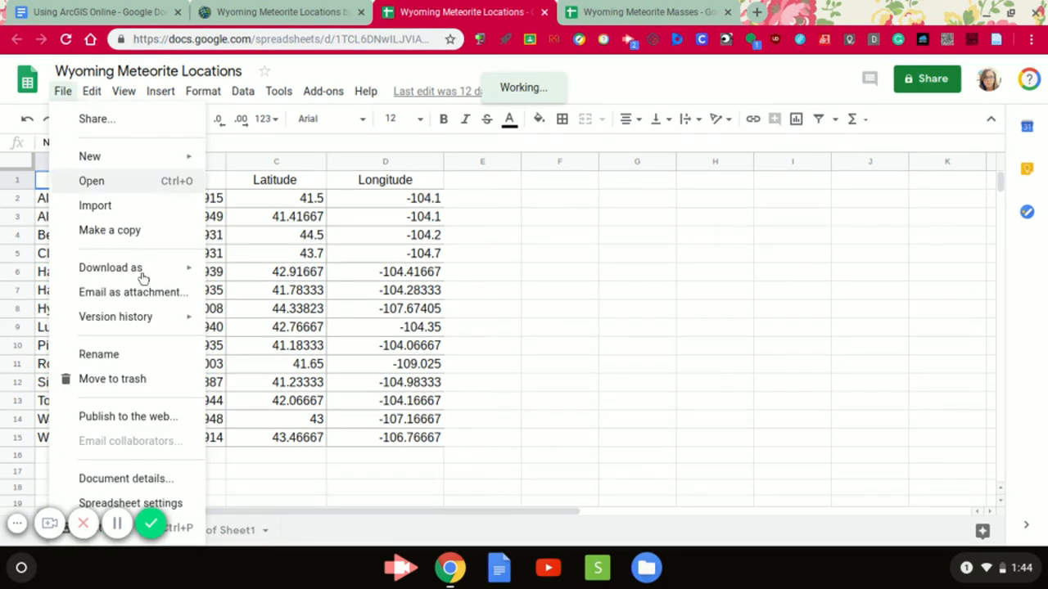
mouse_move(143, 276)
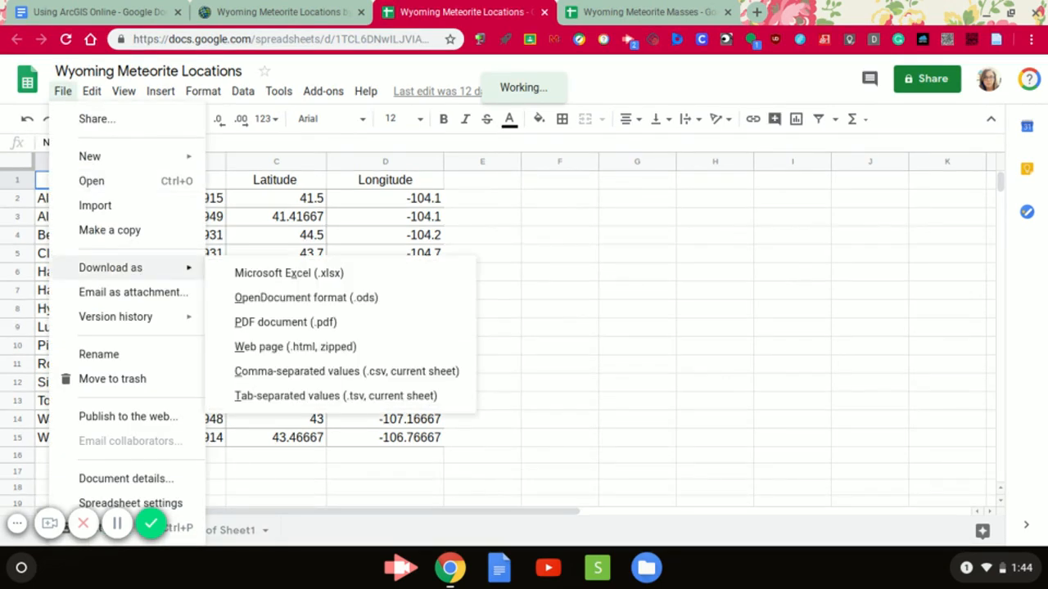
click(288, 372)
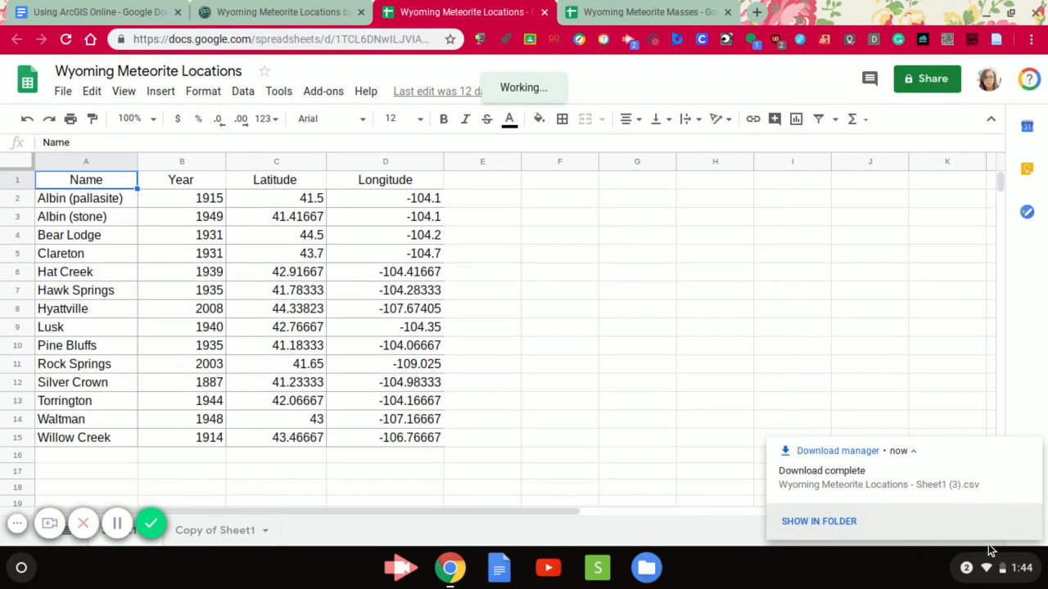
- Find the downloaded Wyoming Meteorite Locations CSV in the Downloads folder and add it to the ArcGIS web map as a layer
click(831, 521)
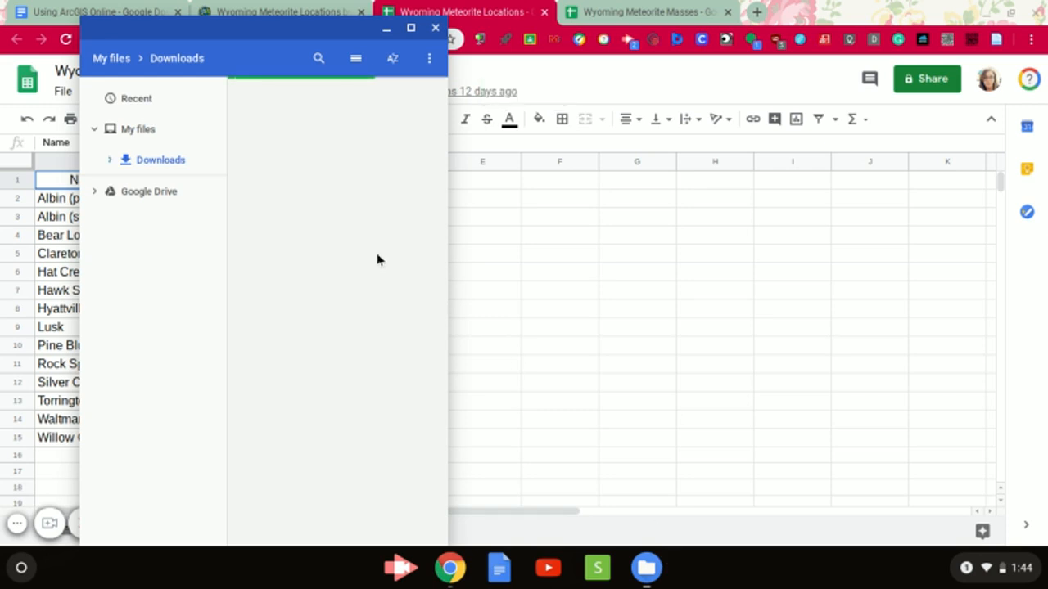
drag(448, 272, 473, 278)
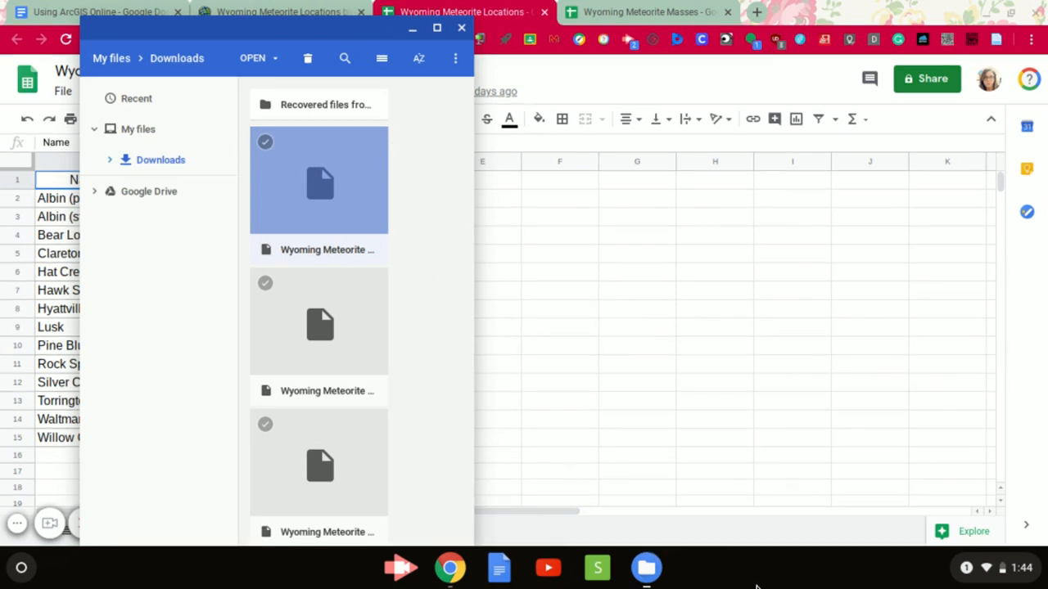
click(647, 573)
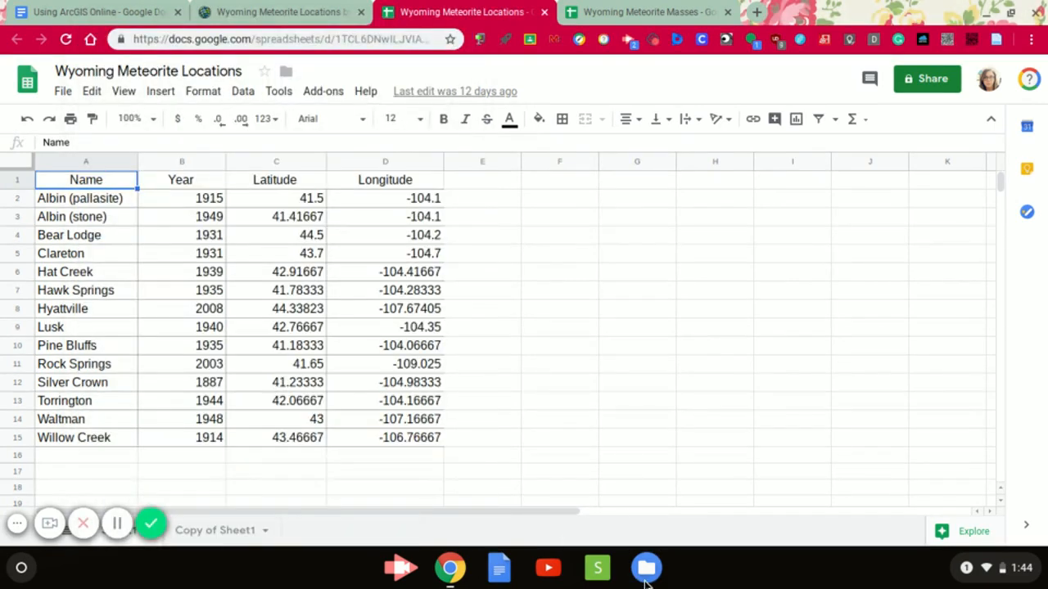
click(288, 13)
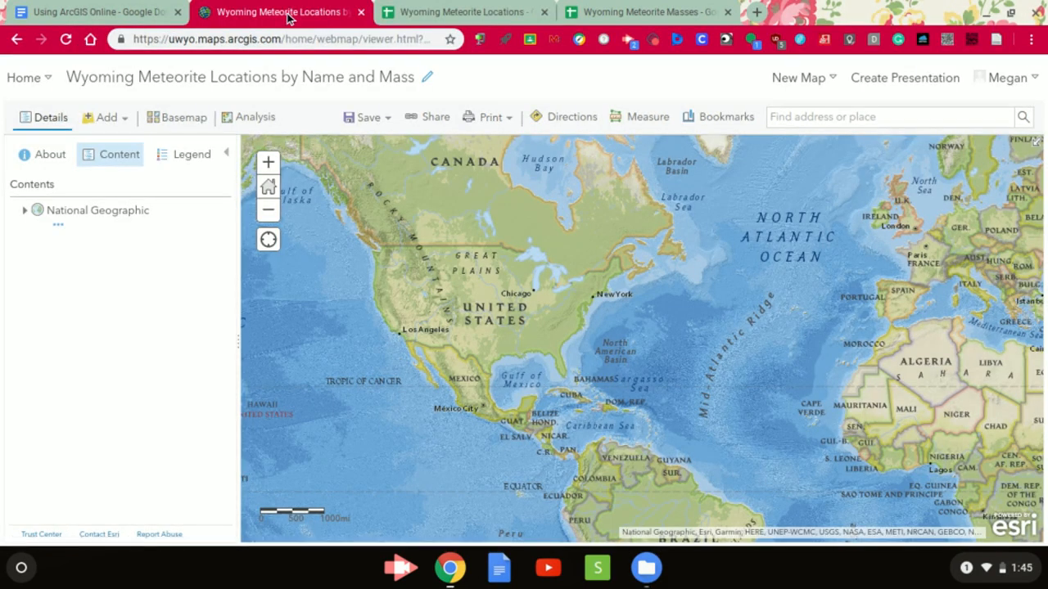
click(647, 568)
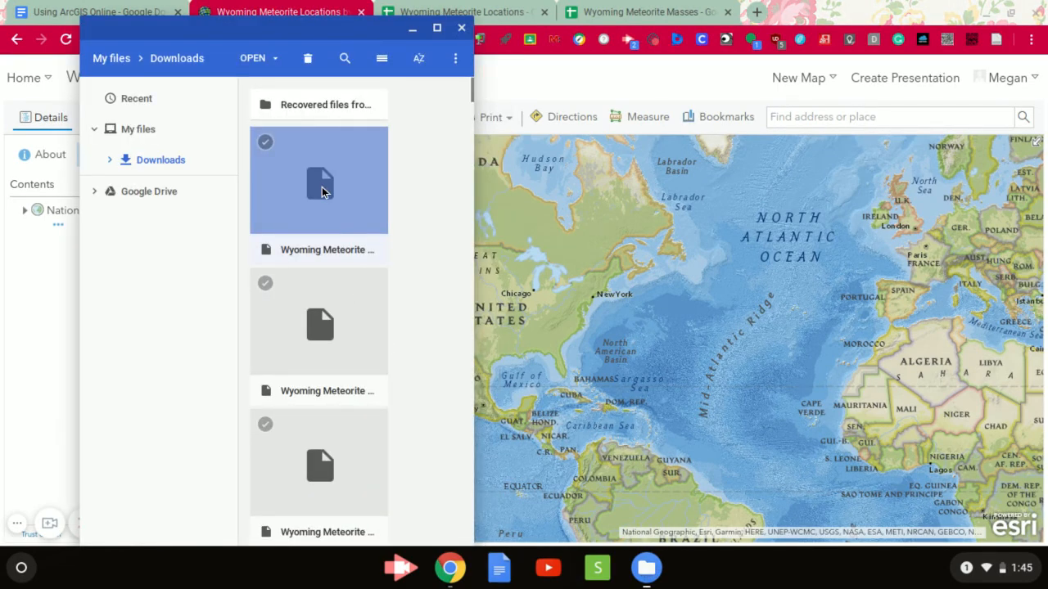
drag(328, 190, 657, 307)
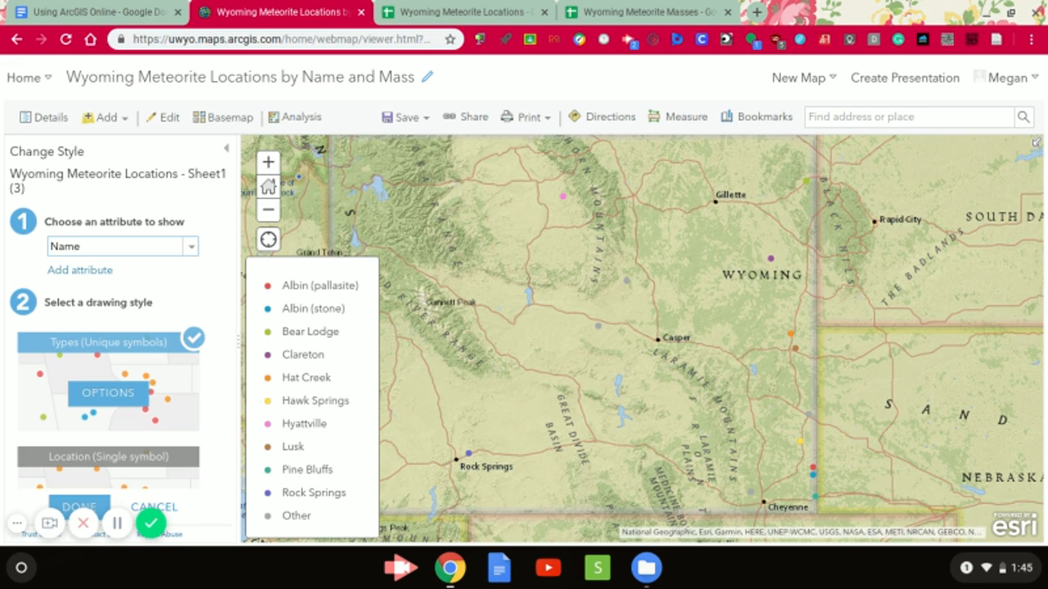
- Preview the meteorite layer with Show location only, and restore Name as the attribute to show
click(118, 246)
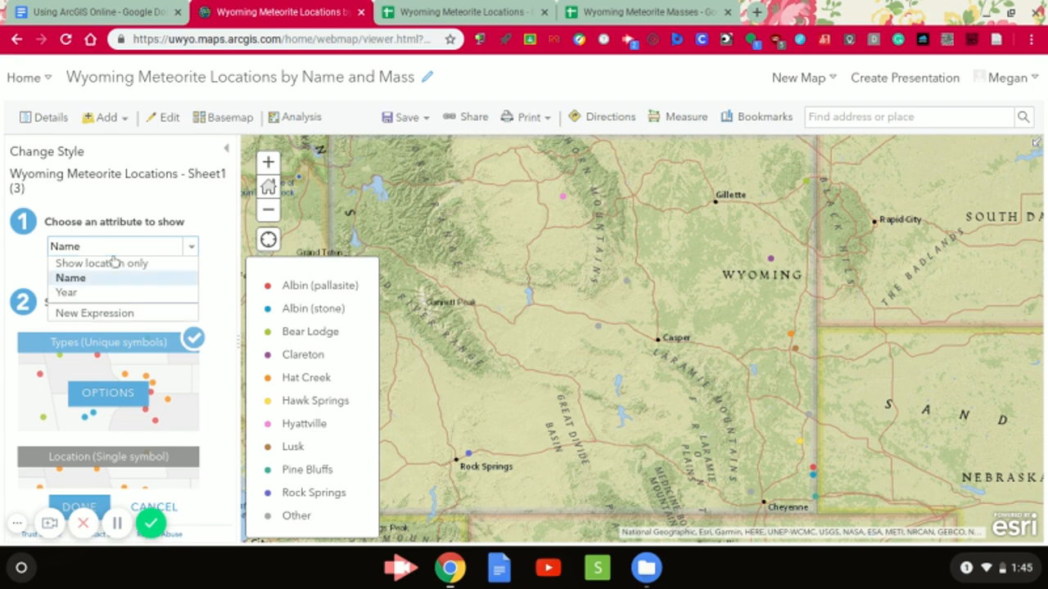
click(120, 264)
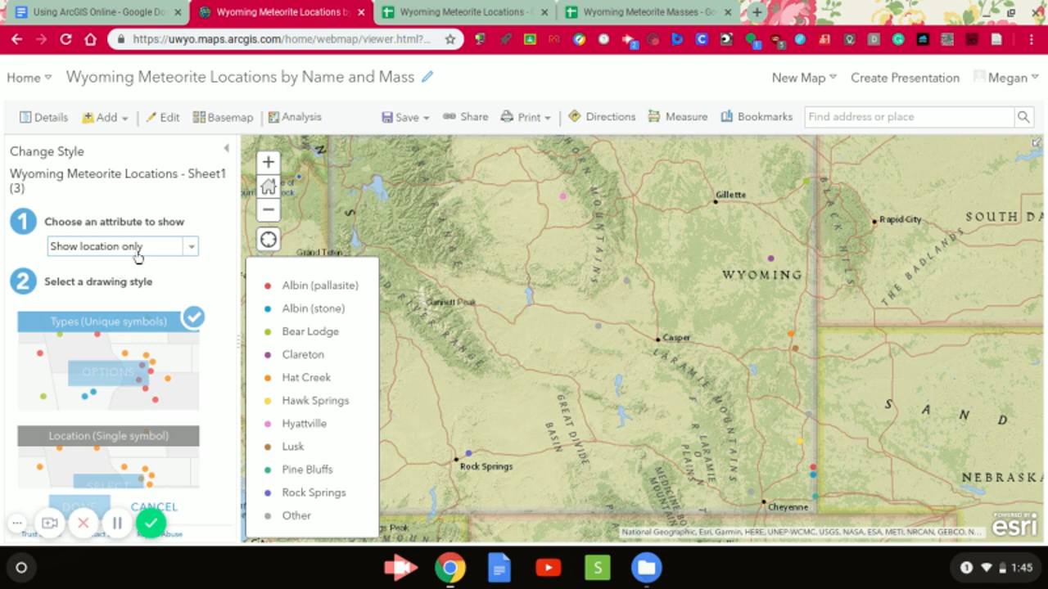
click(135, 248)
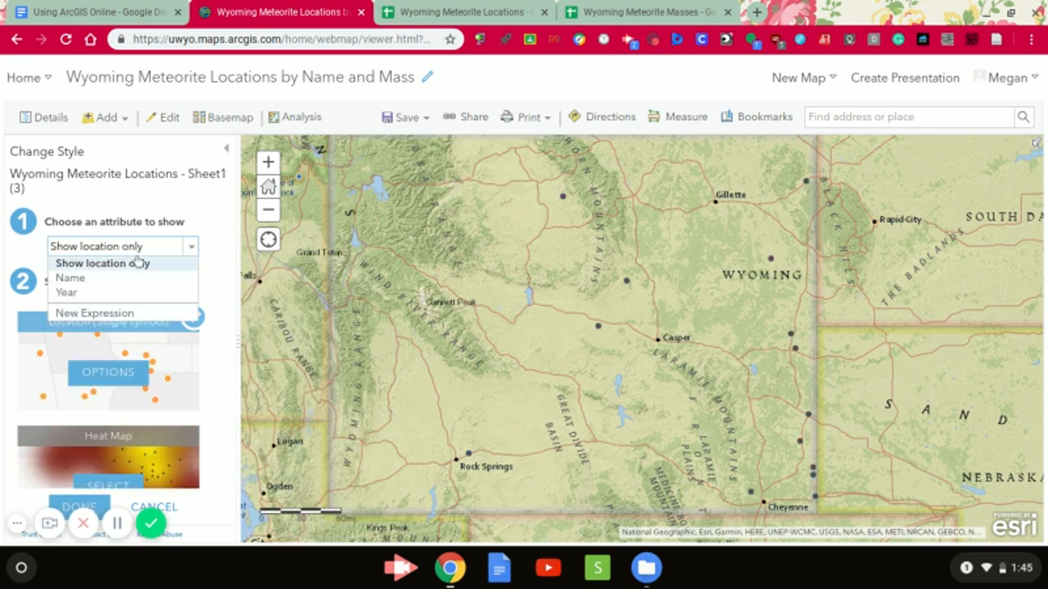
click(134, 276)
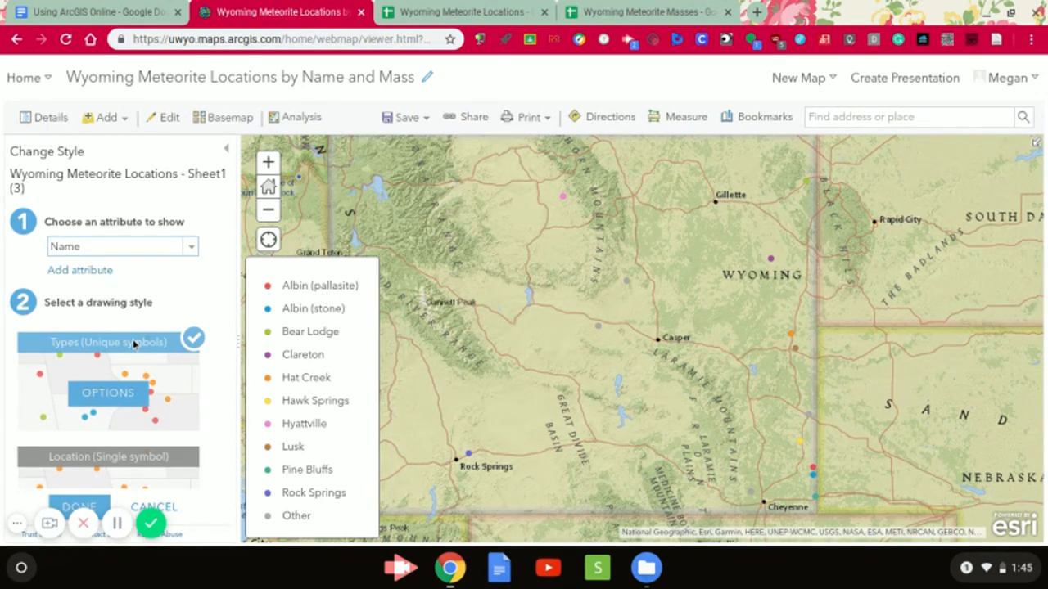
- Apply the Location (Single symbol) drawing style to the meteorite locations layer and open its options
scroll(131, 397, down, 1)
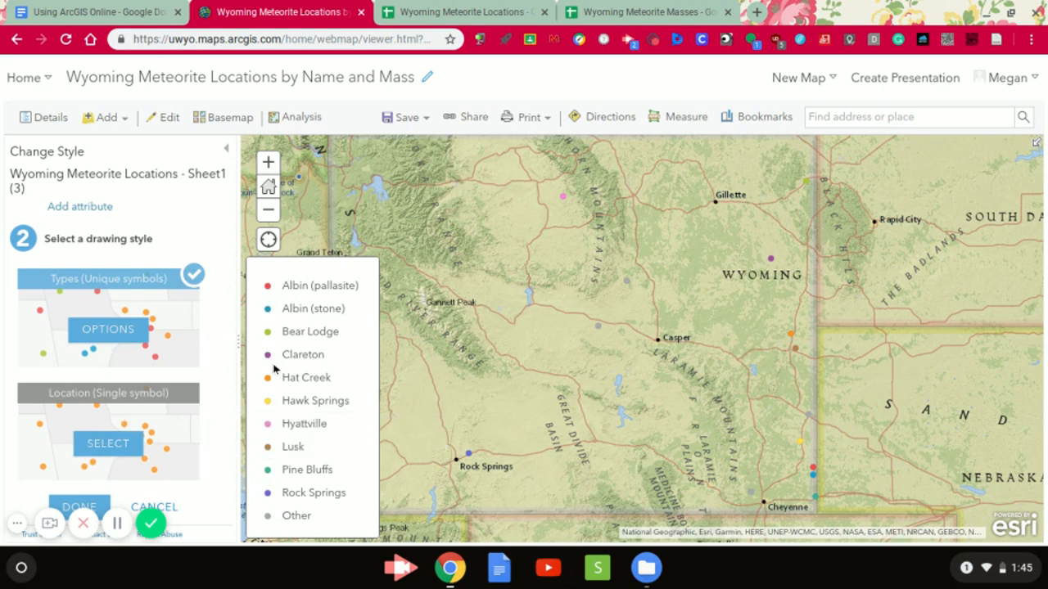
click(115, 446)
scroll(184, 367, down, 1)
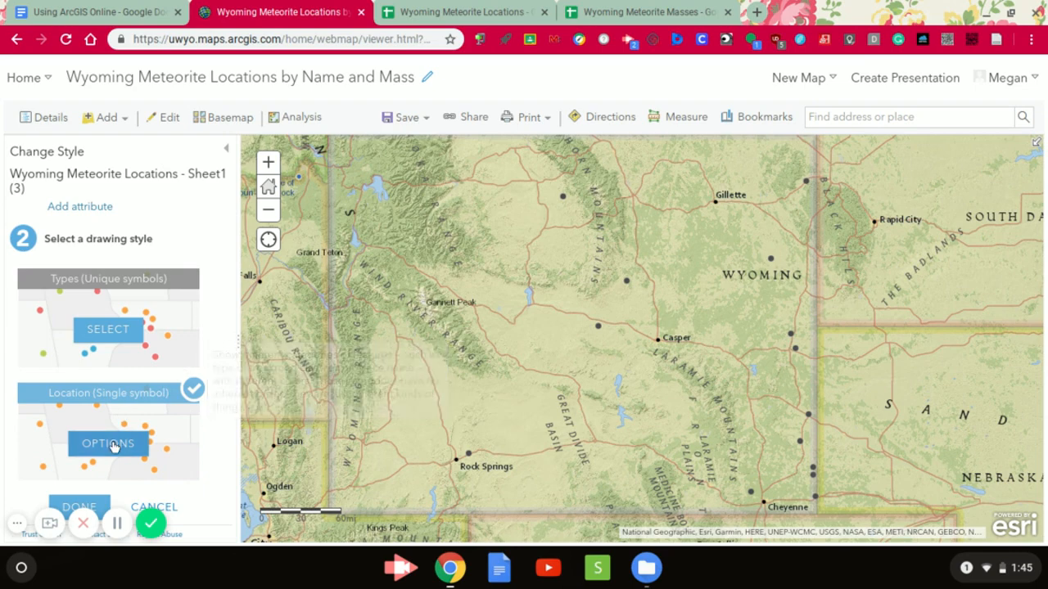
click(114, 446)
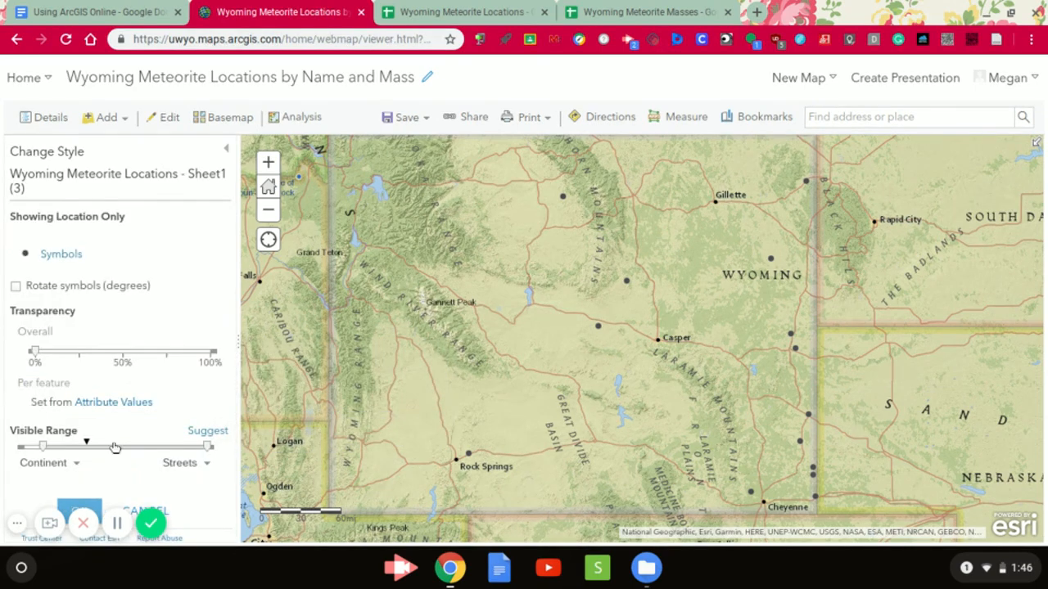
- Change the location symbol to the black star from the Shapes category and set its size to 12 px
click(69, 259)
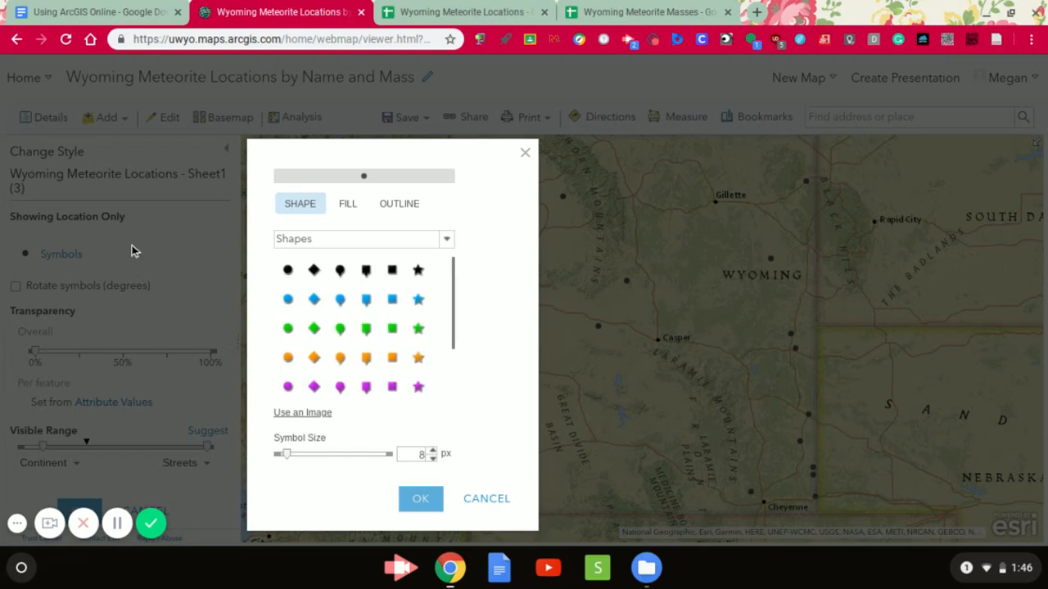
click(347, 205)
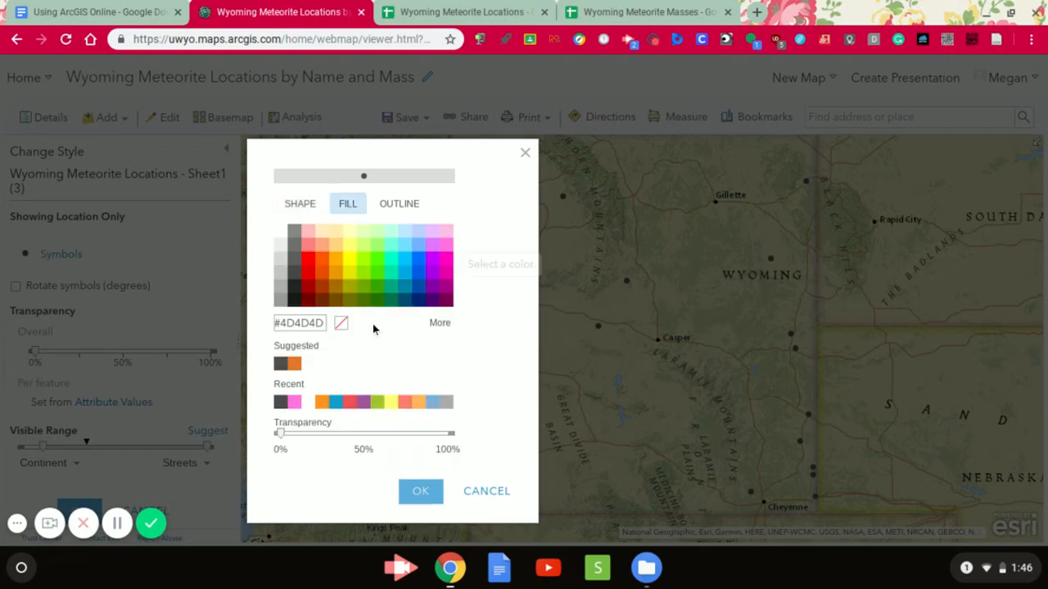
click(397, 204)
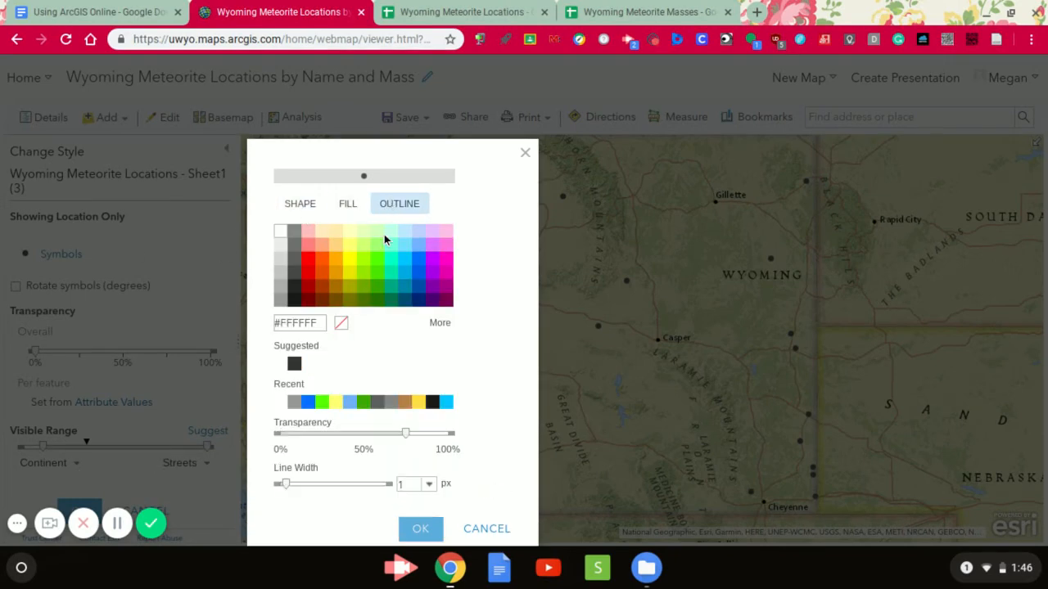
click(298, 205)
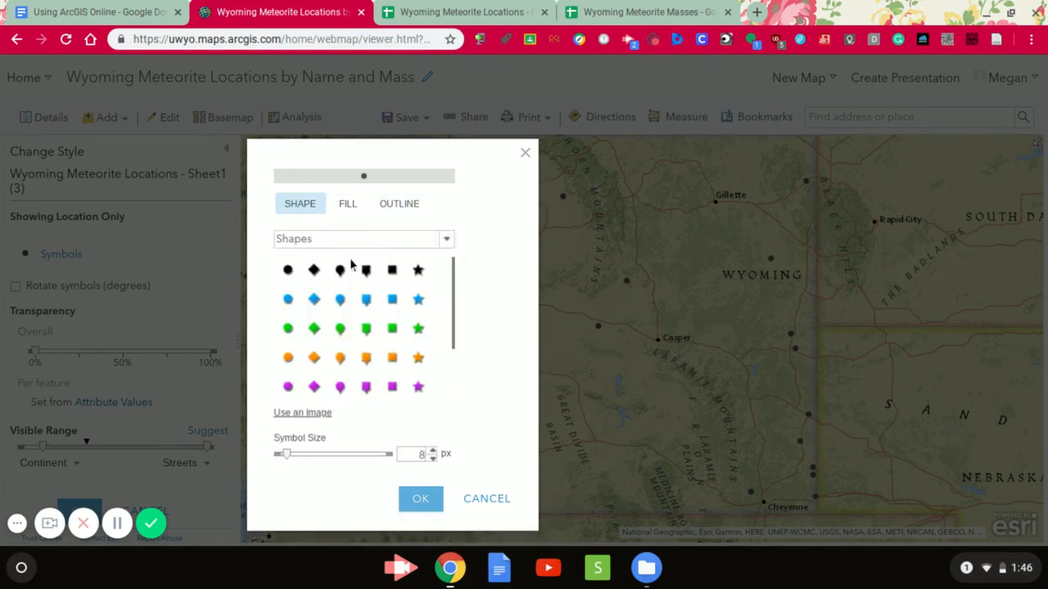
click(450, 248)
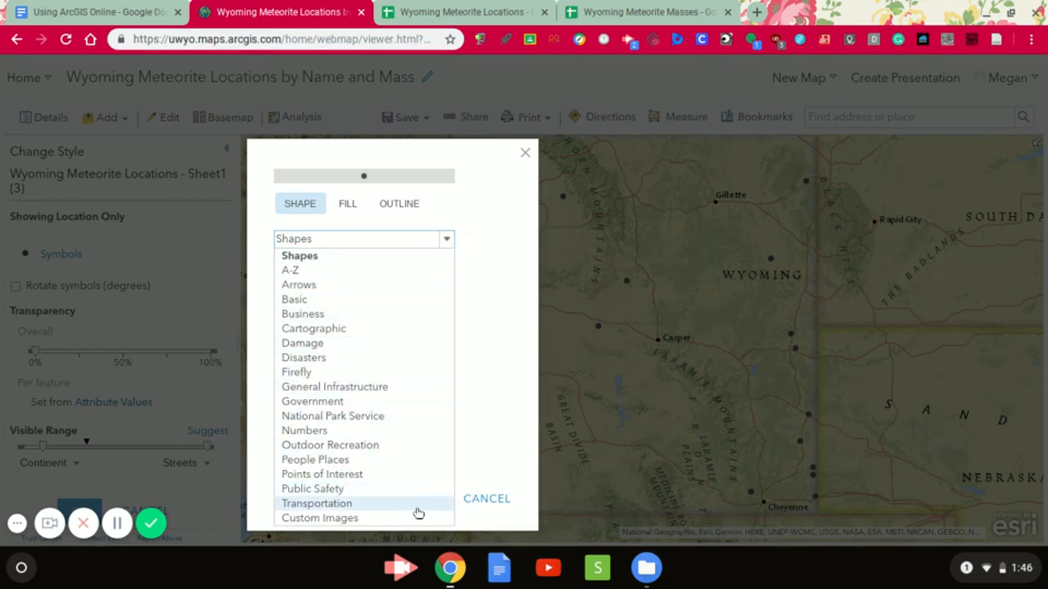
click(362, 257)
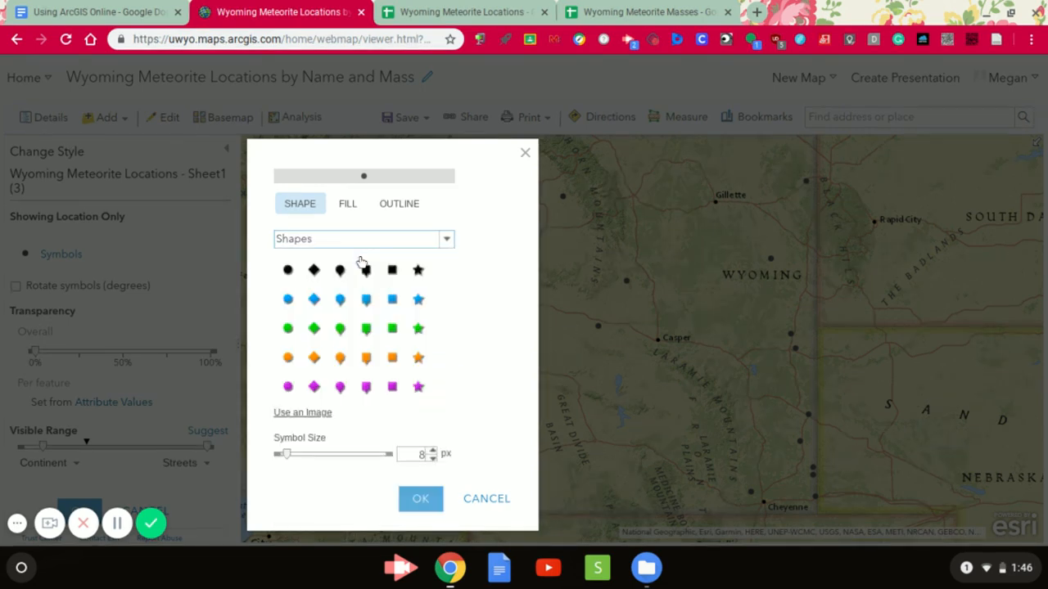
click(417, 270)
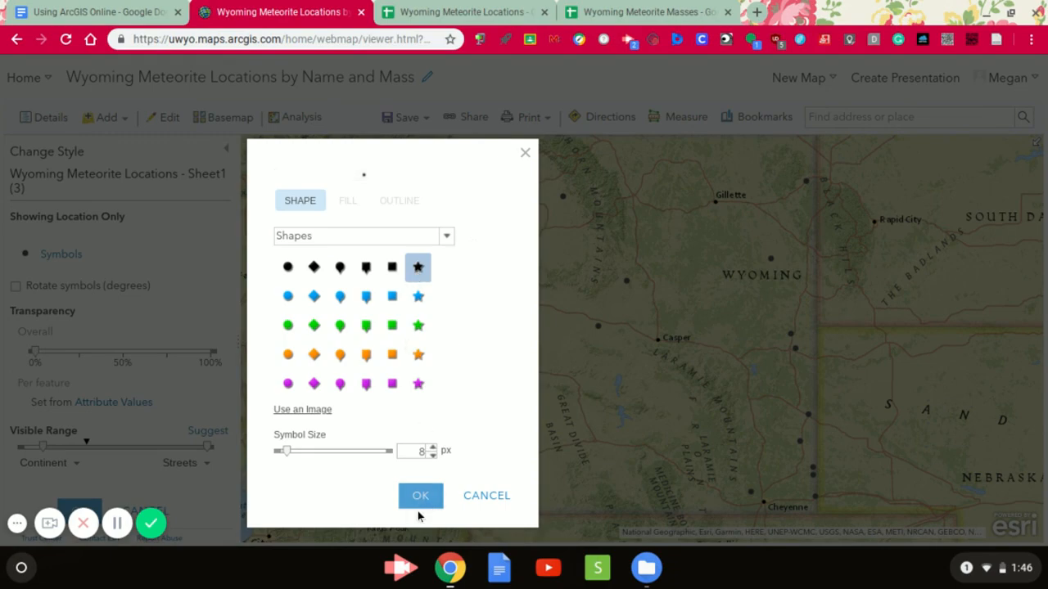
click(432, 448)
click(432, 448)
click(432, 448)
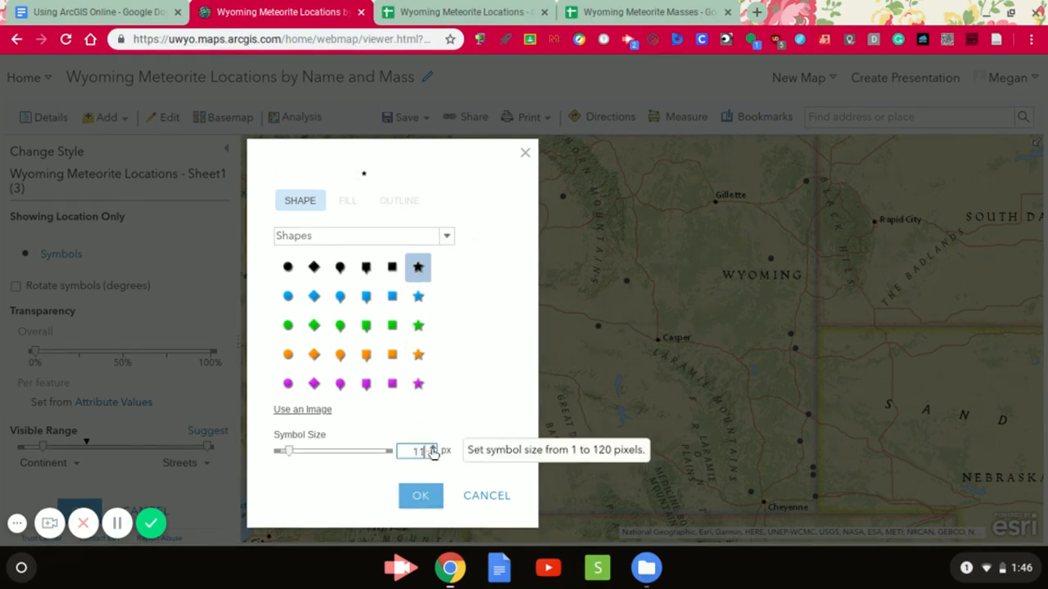
click(433, 448)
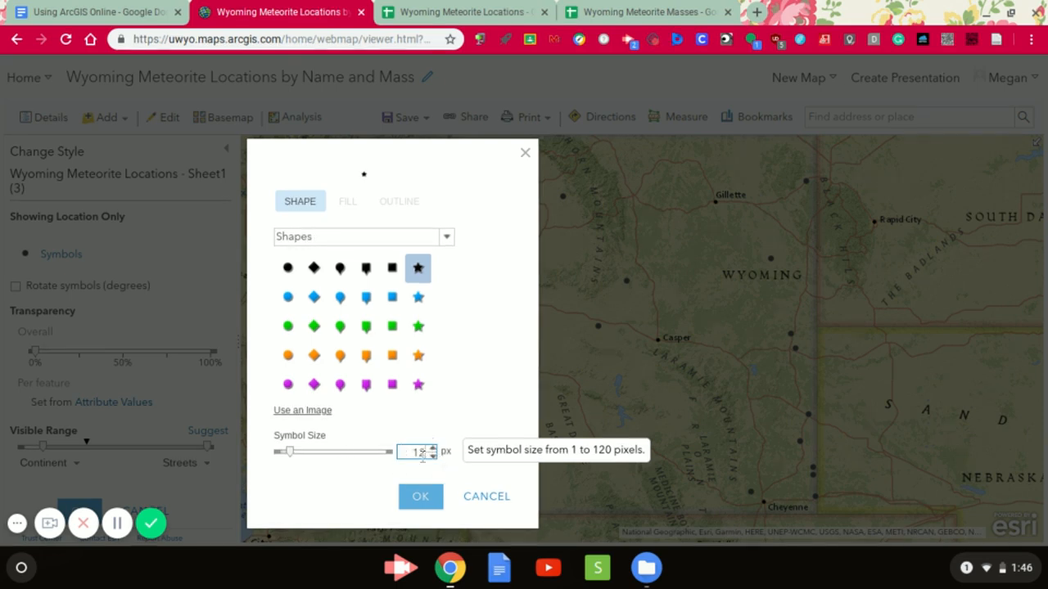
click(421, 501)
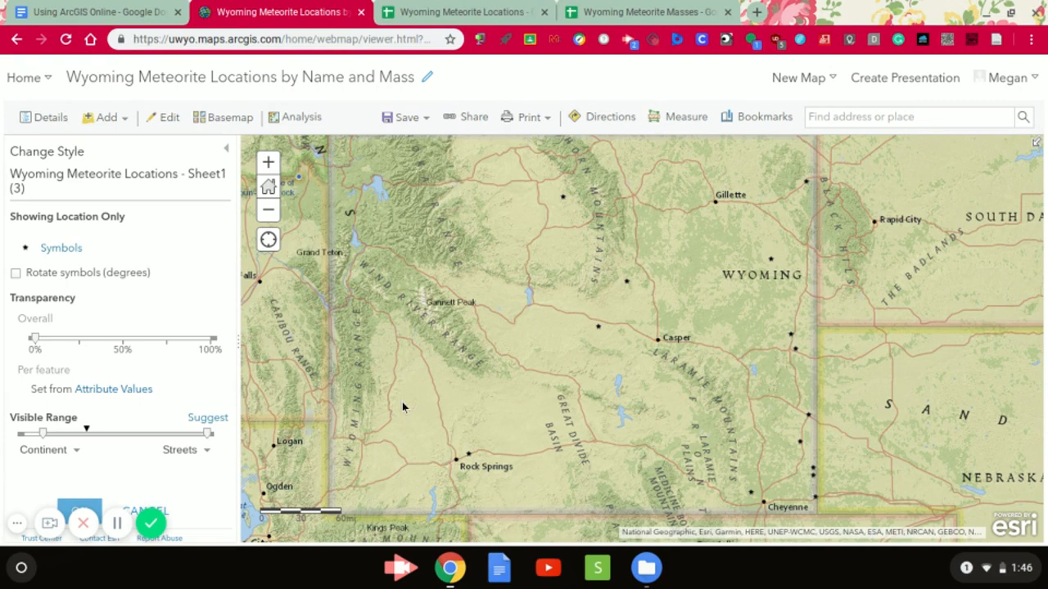
- Accept the layer's style changes and return to the map's contents list
click(84, 509)
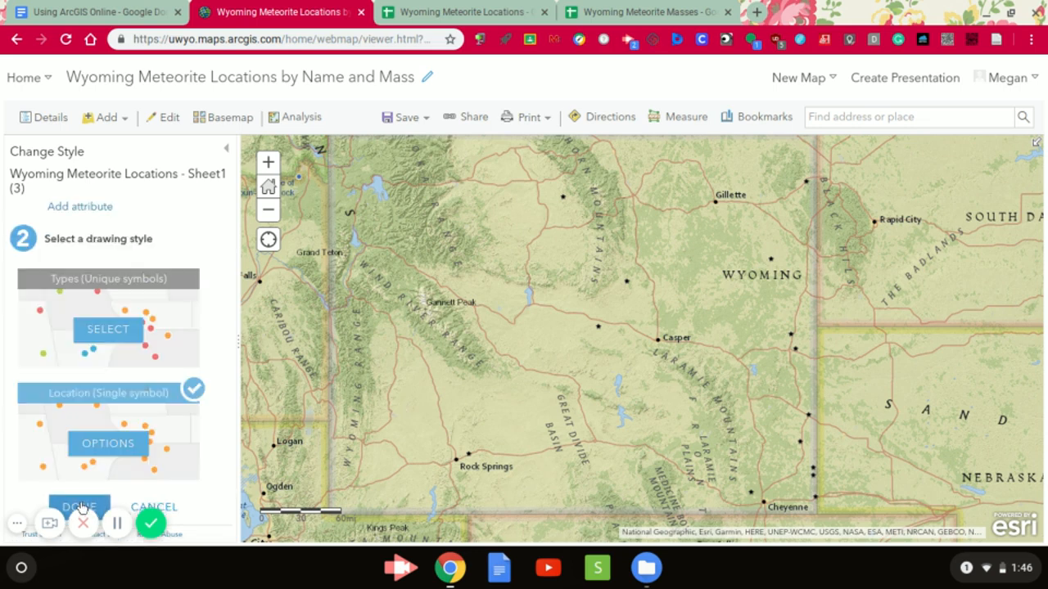
click(81, 507)
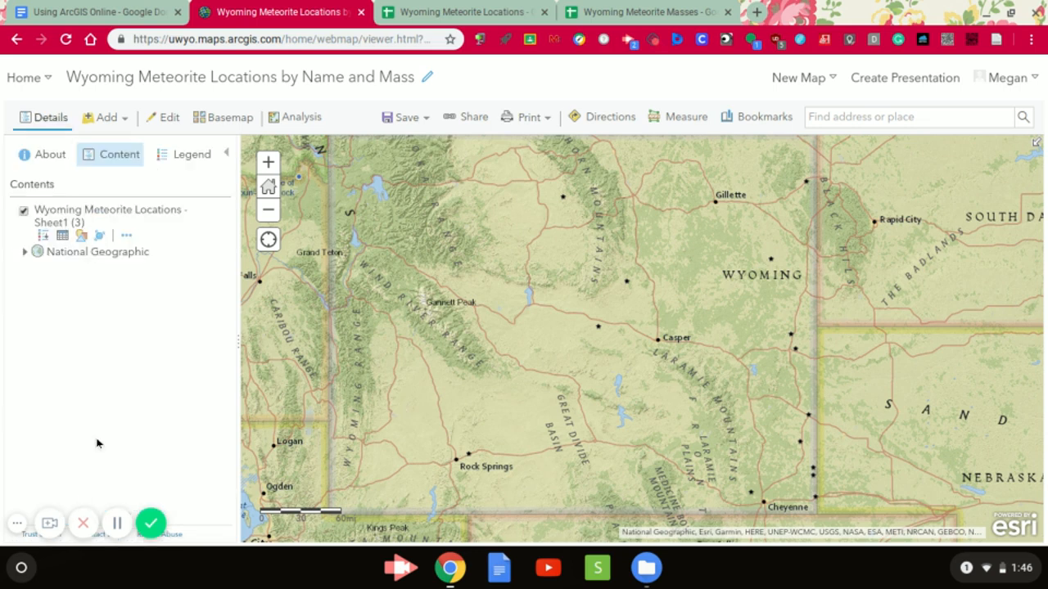
click(104, 159)
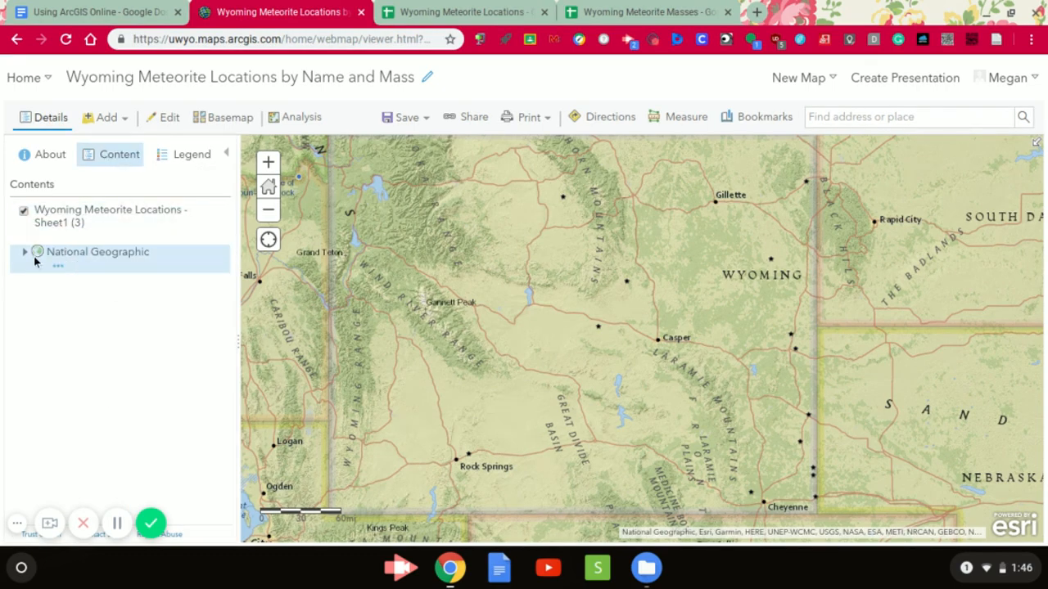
mouse_move(108, 232)
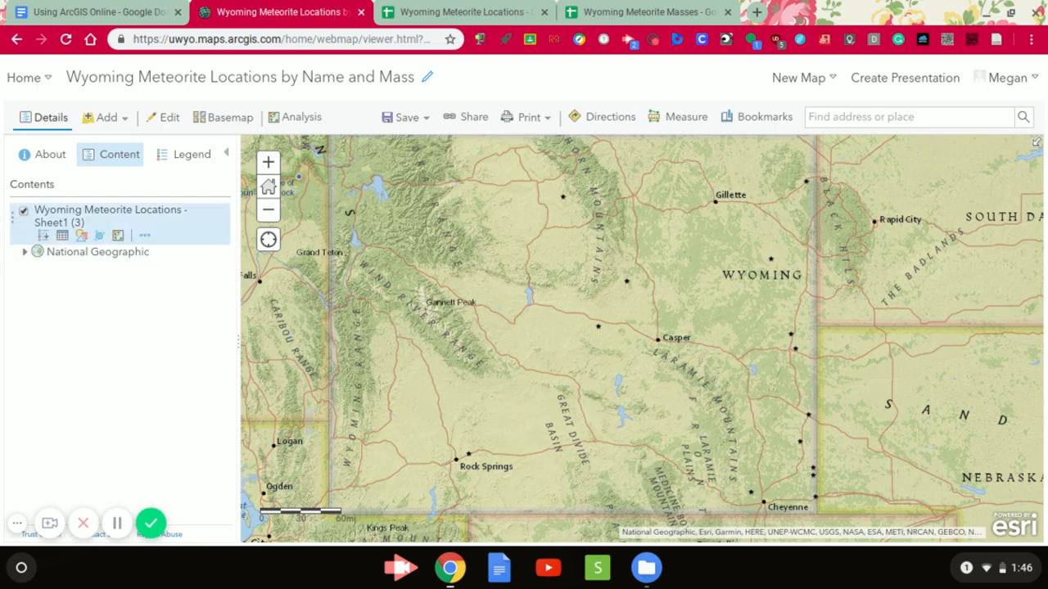
- Switch to the Wyoming Meteorite Masses spreadsheet in Google Sheets and download the current sheet as comma-separated values (.csv)
click(619, 12)
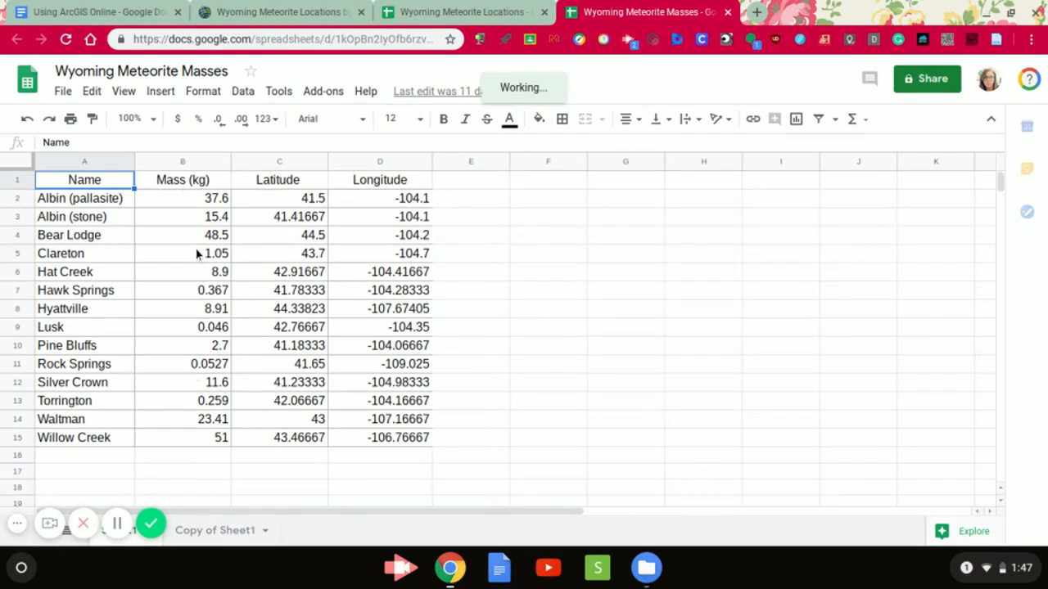
click(63, 92)
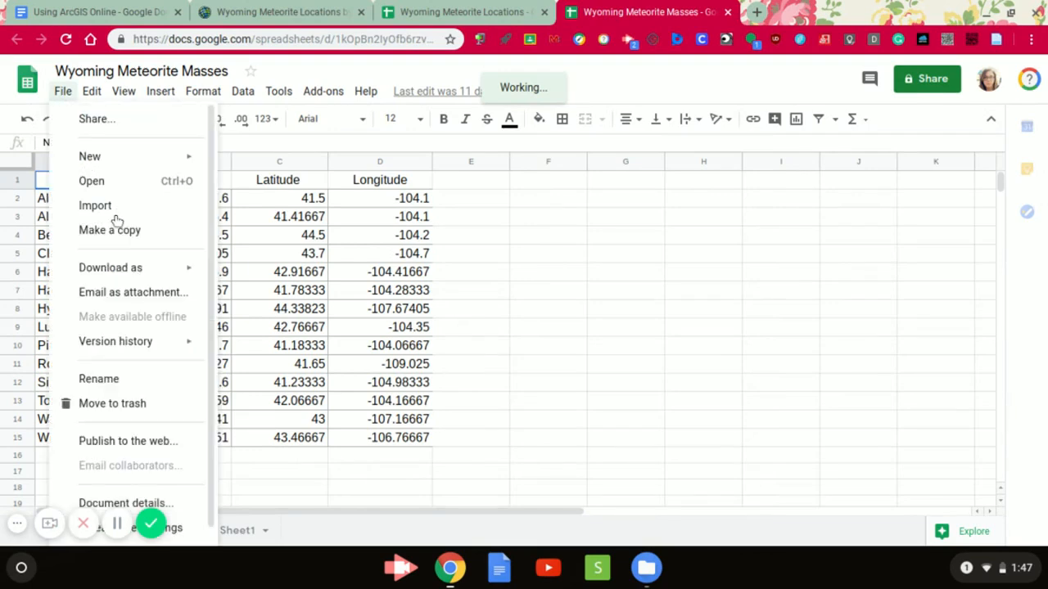
mouse_move(126, 270)
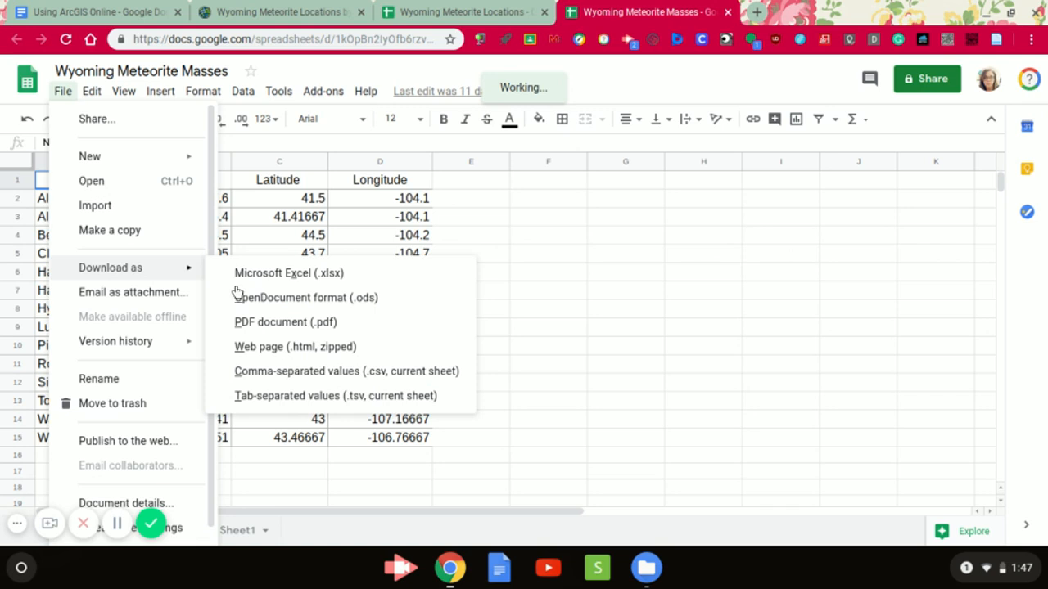
click(265, 373)
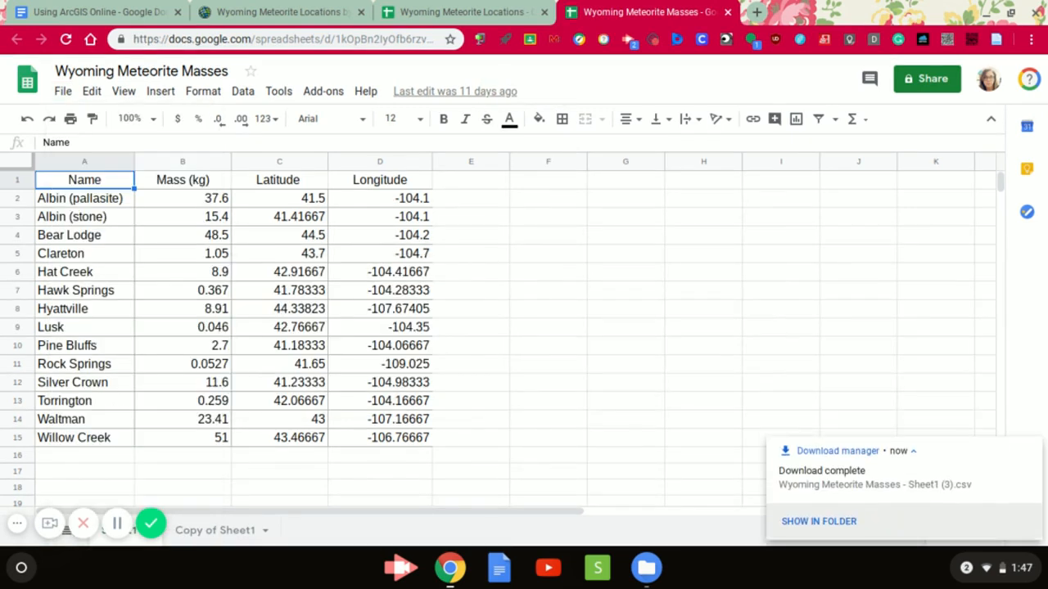
- Switch back to the Wyoming meteorite map and add the downloaded Wyoming Meteorite Masses CSV file from Downloads as a layer
click(311, 13)
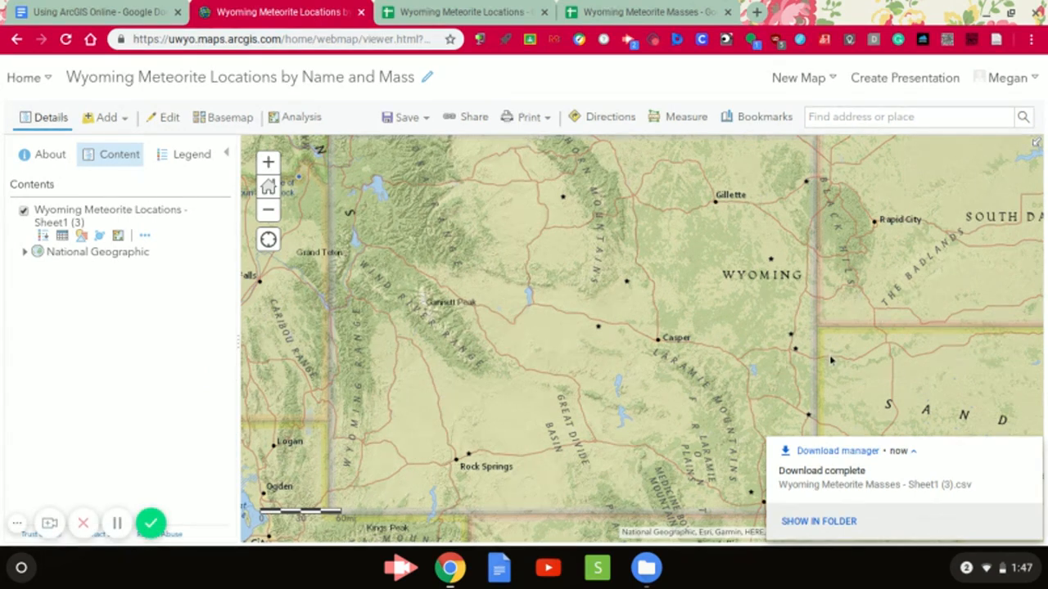
click(646, 567)
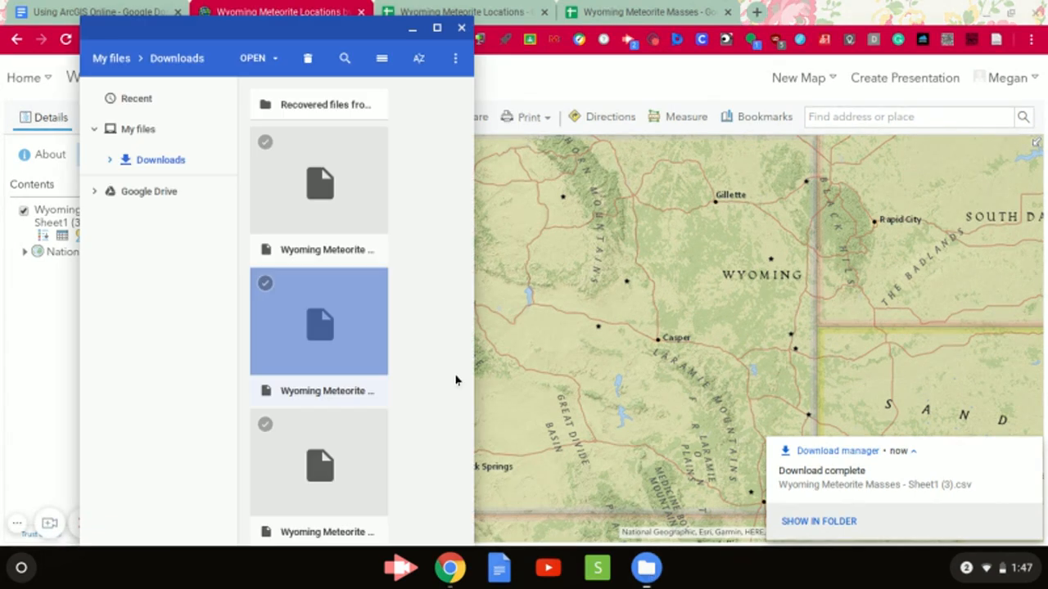
drag(286, 180, 638, 324)
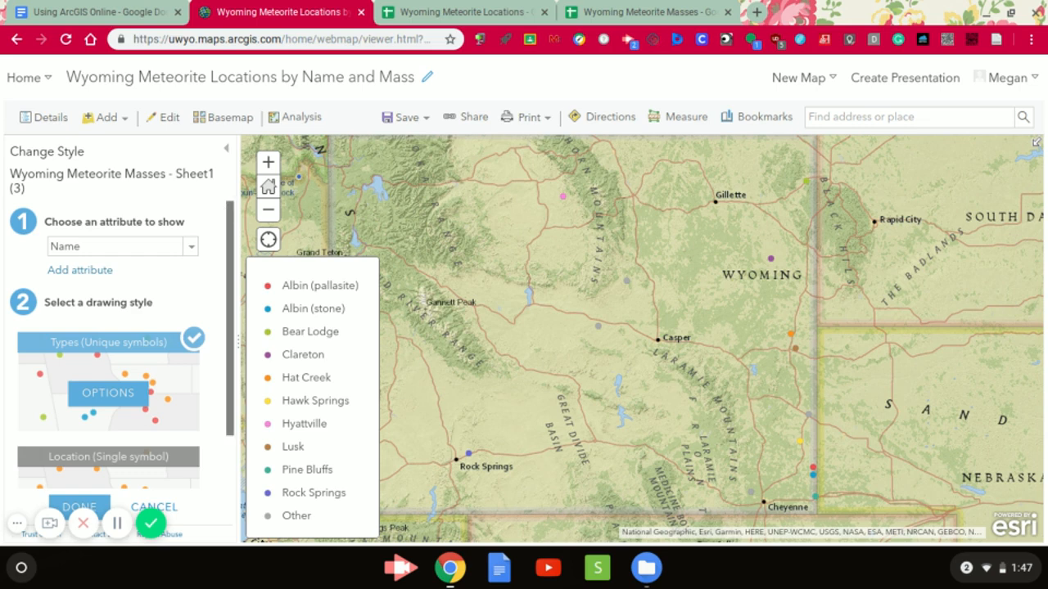
- Choose Mass (kg) as the attribute to show for the masses layer and open the Counts and Amounts (Size) options
click(195, 253)
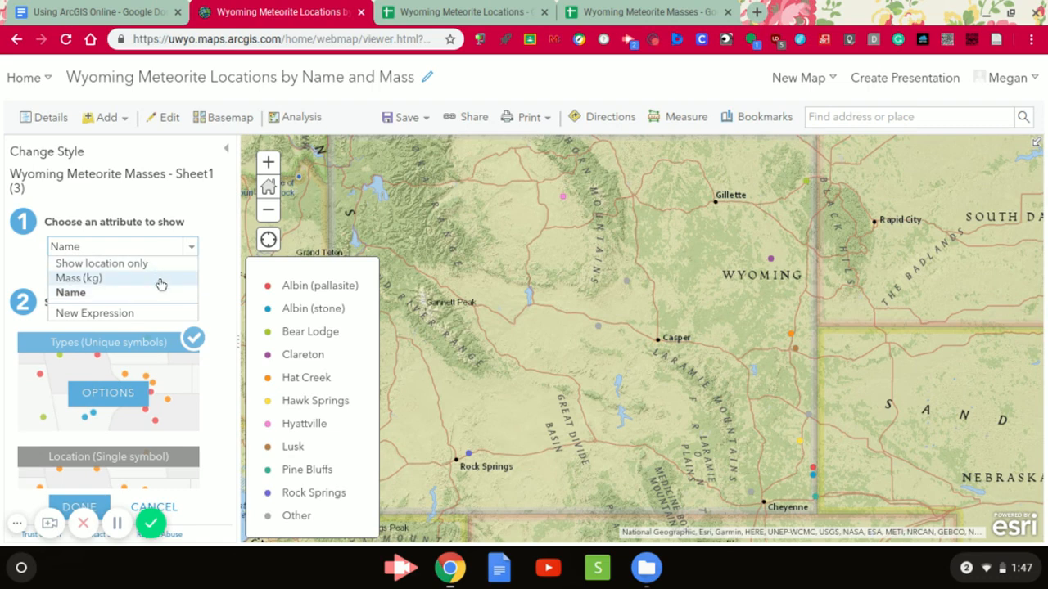
click(159, 279)
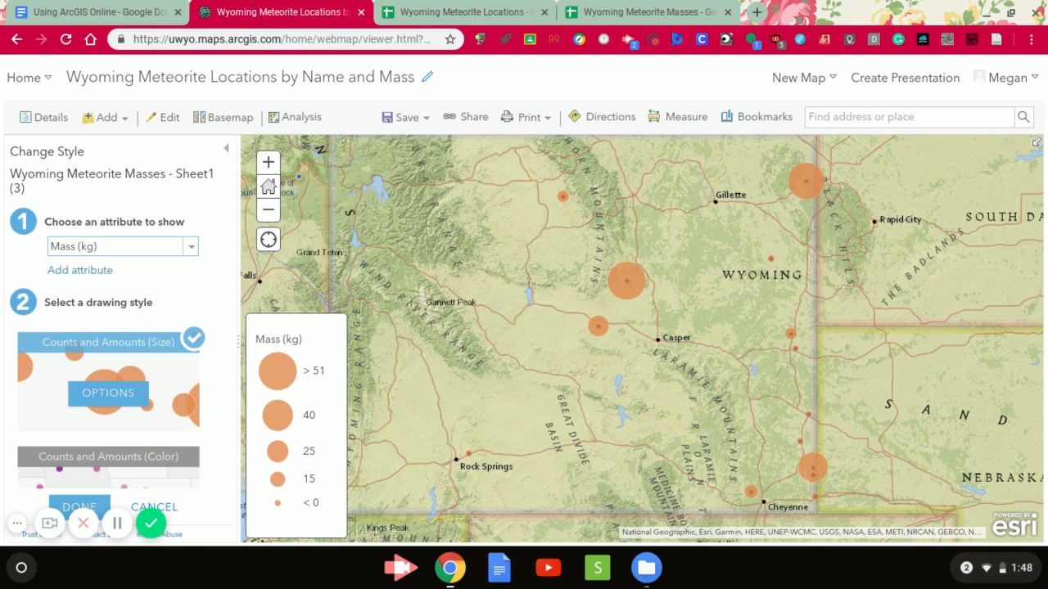
scroll(157, 279, down, 1)
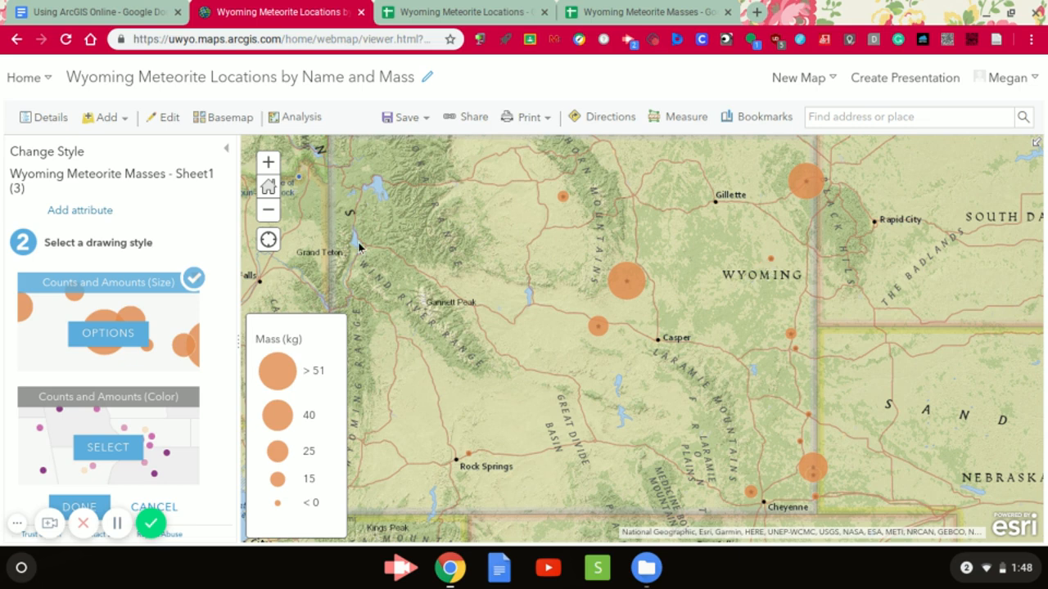
click(121, 341)
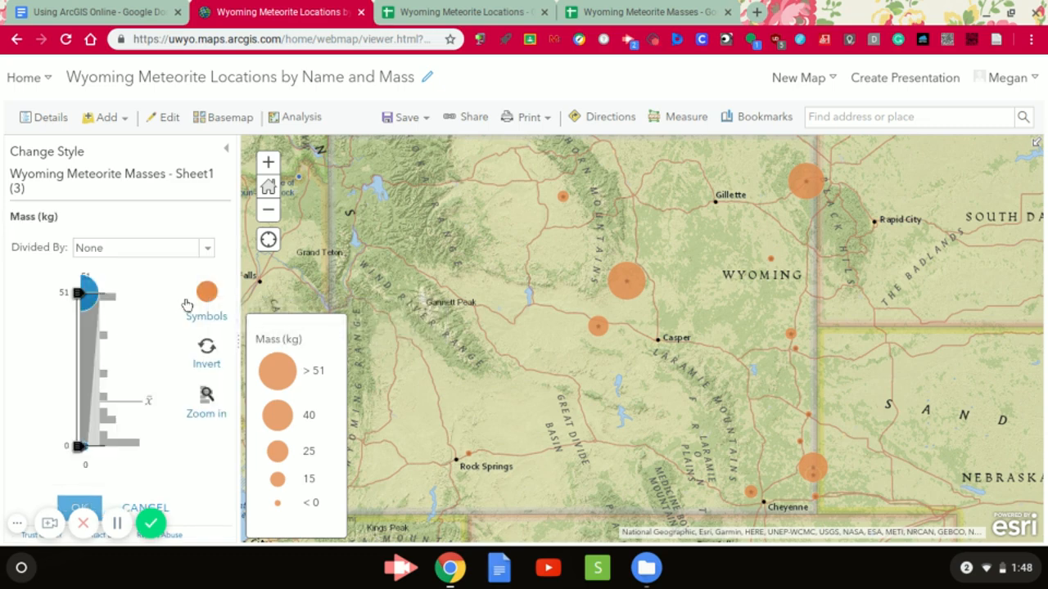
- Change the fill colour of the mass symbols to yellow (#FFFF00)
click(208, 293)
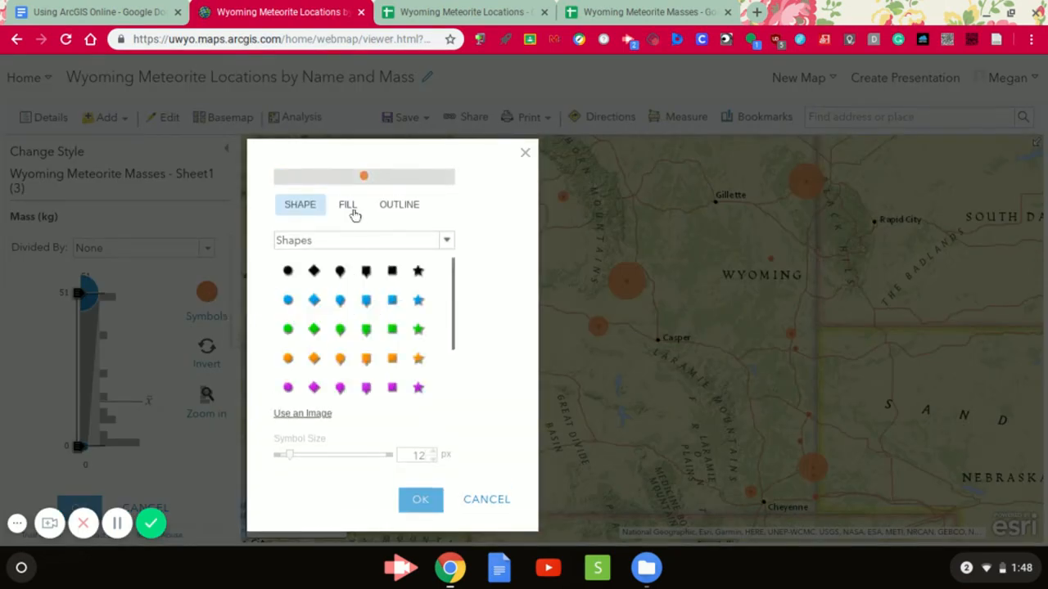
click(352, 210)
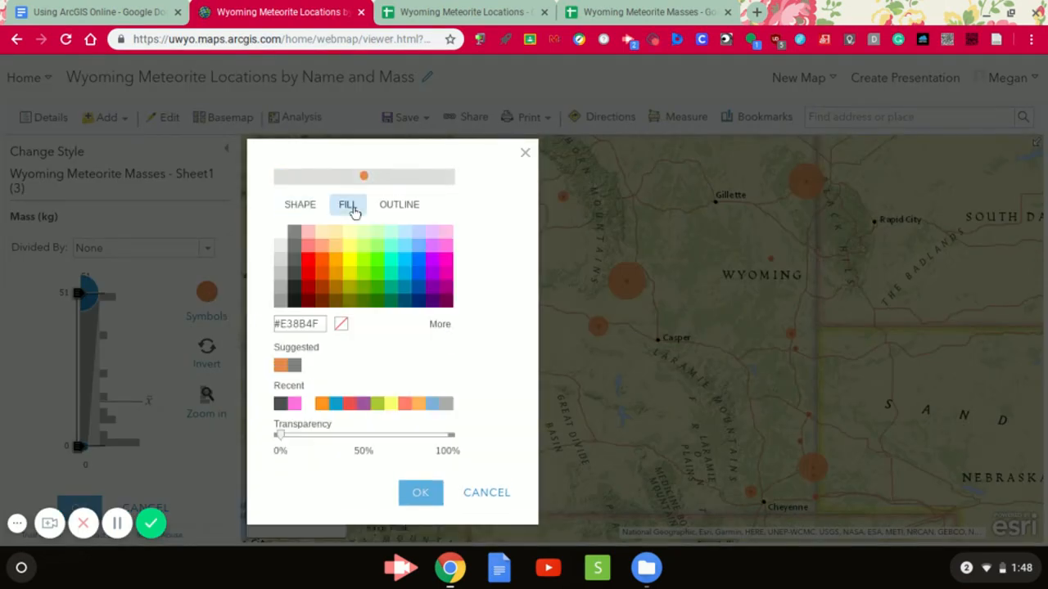
click(351, 259)
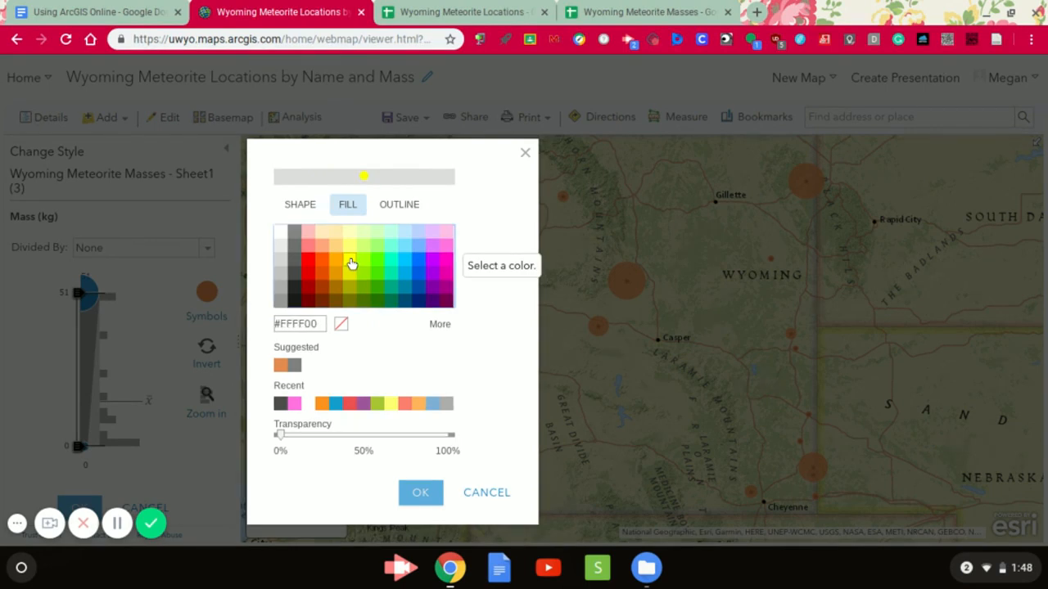
click(419, 493)
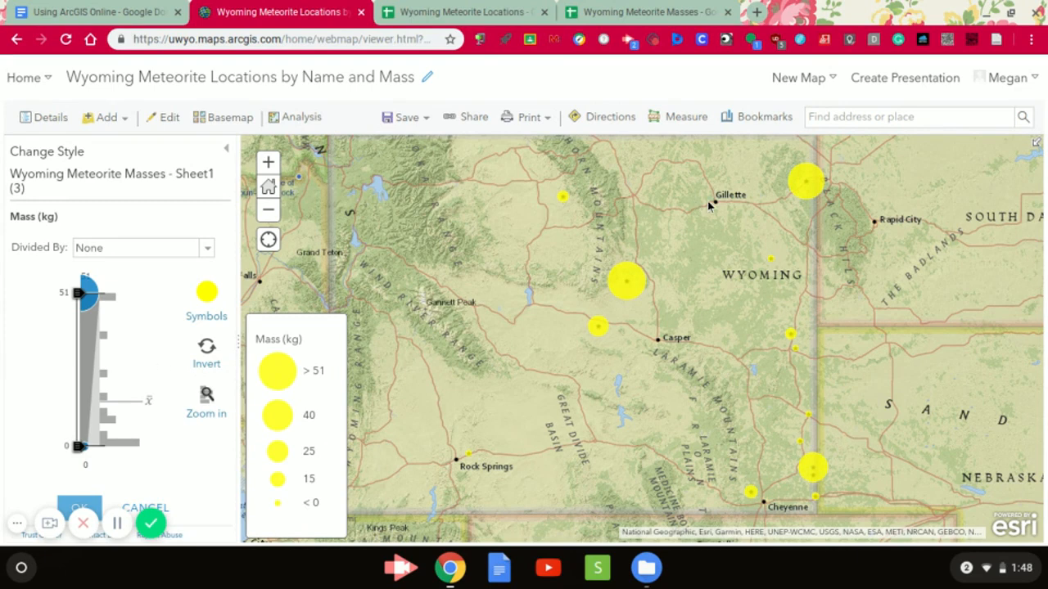
- Slightly reduce the masses layer's overall transparency and accept its style changes
scroll(164, 419, down, 5)
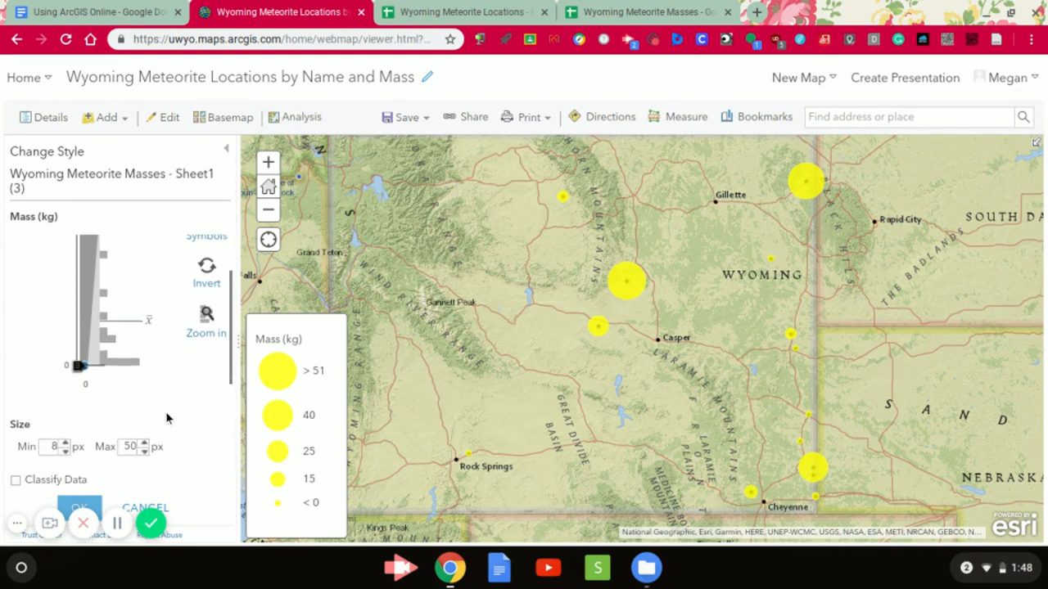
scroll(156, 425, down, 2)
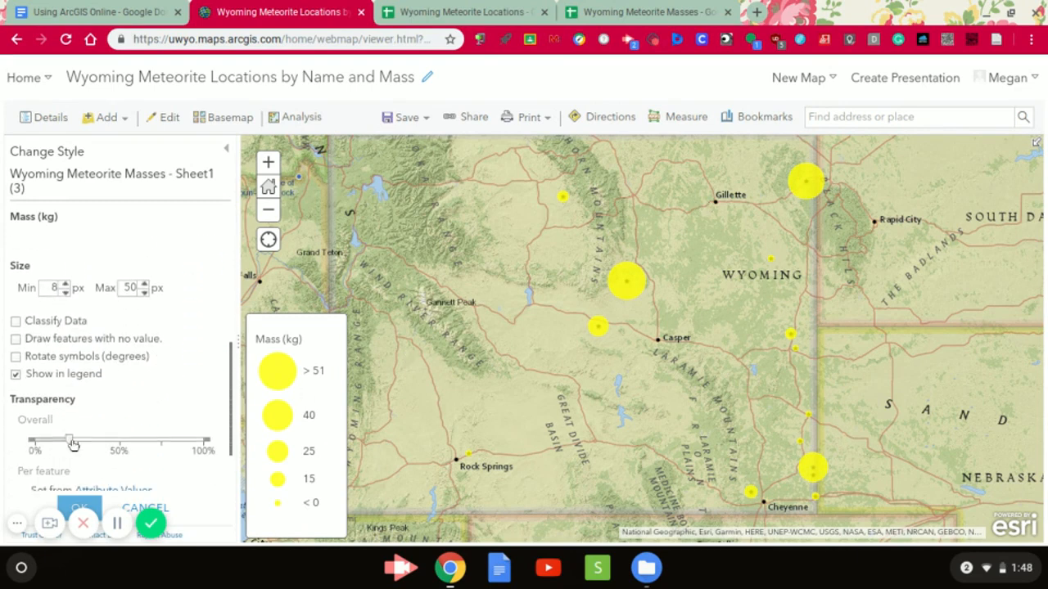
mouse_move(72, 442)
mouse_down()
mouse_move(164, 441)
mouse_move(62, 452)
mouse_up()
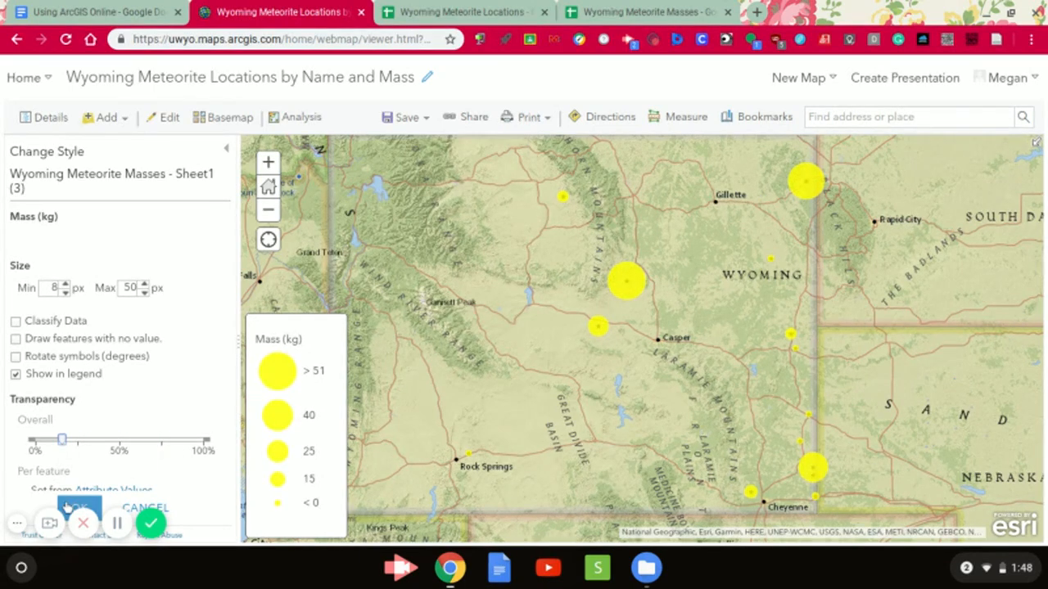
click(72, 508)
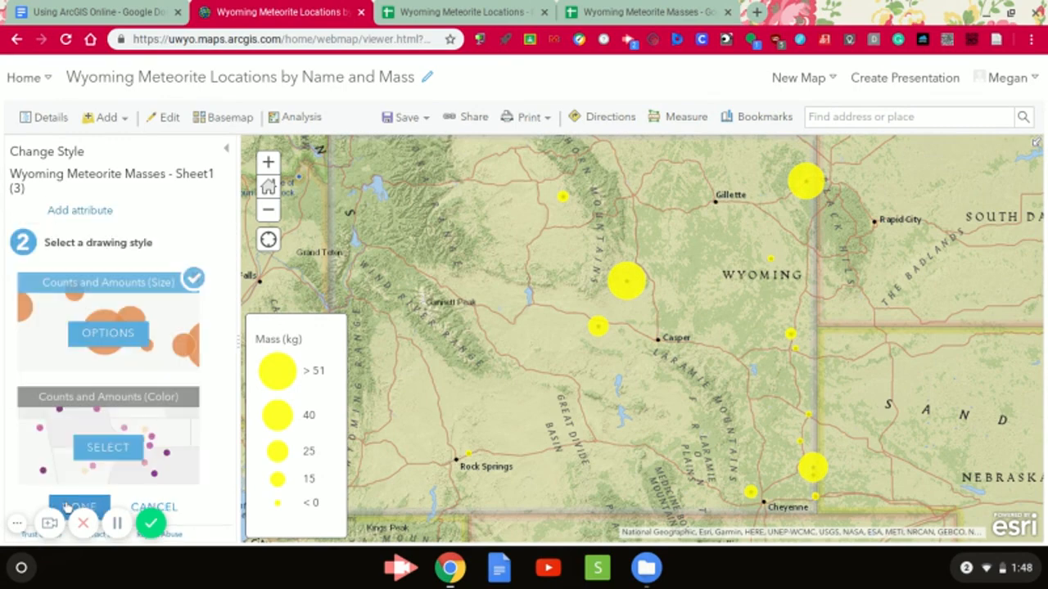
click(68, 508)
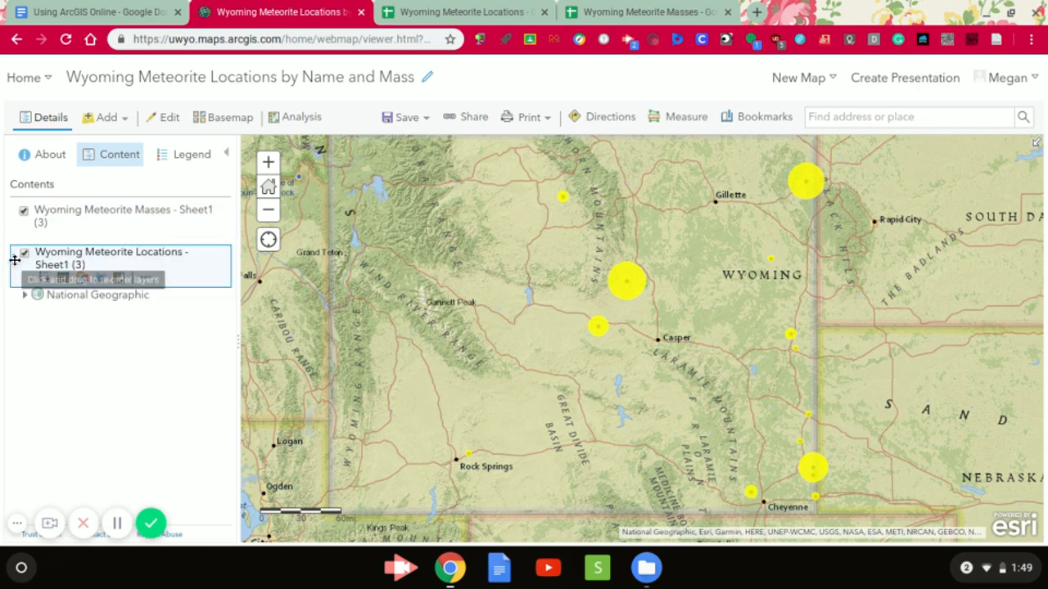
- Reorder the map layers so Wyoming Meteorite Masses sits below Wyoming Meteorite Locations in the contents
drag(15, 261, 14, 285)
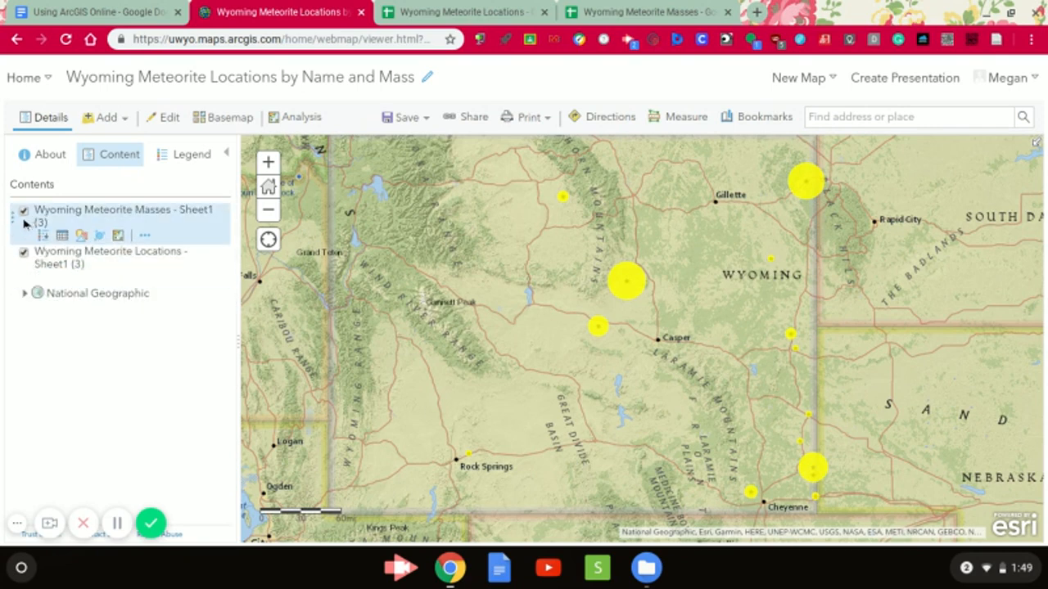
drag(16, 220, 17, 293)
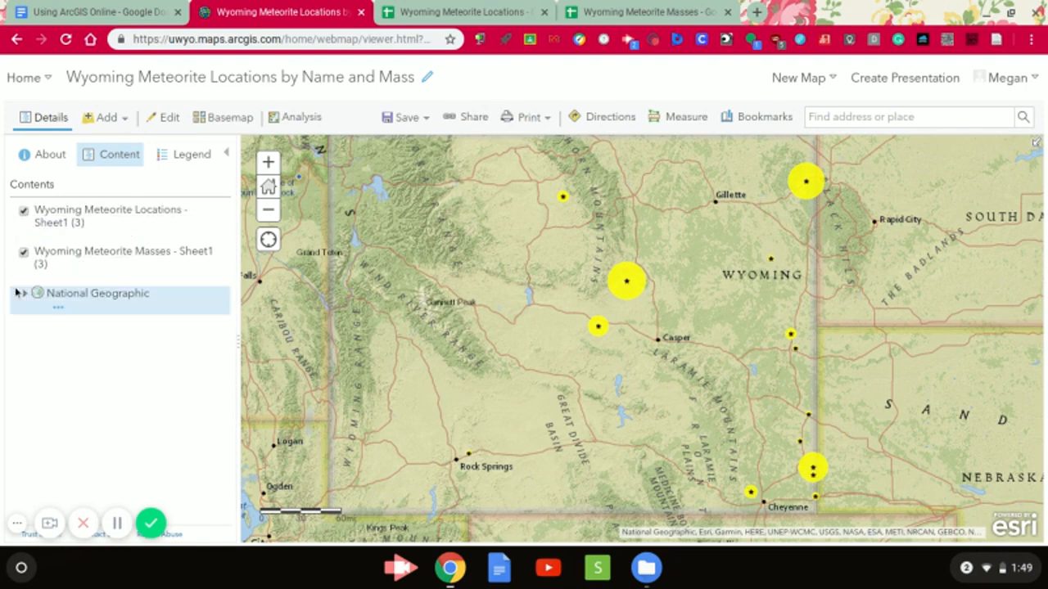
- Save the Wyoming Meteorite Locations by Name and Mass map under its existing name
mouse_move(107, 263)
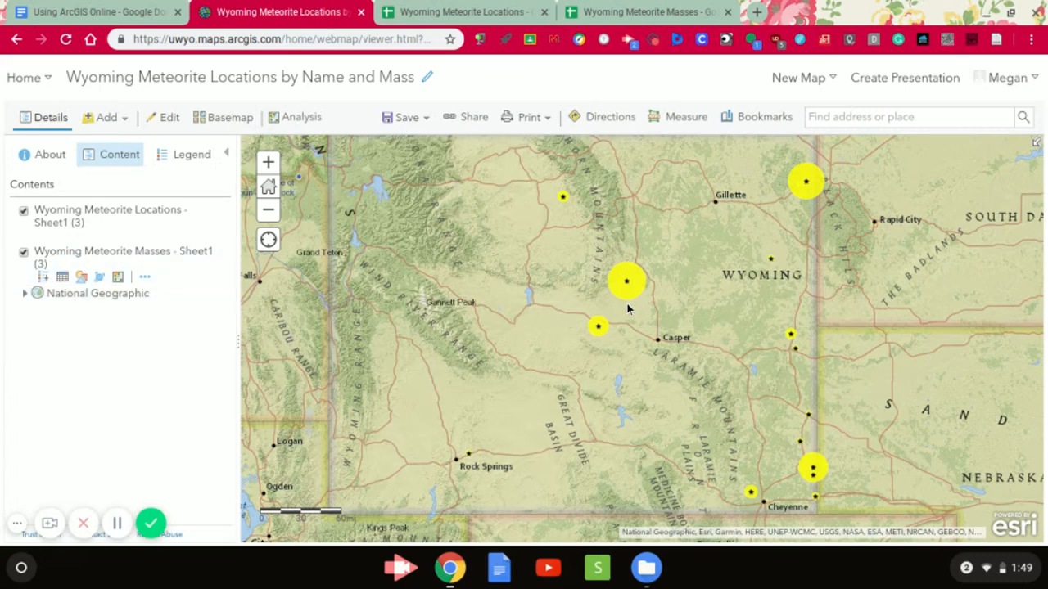
mouse_move(140, 236)
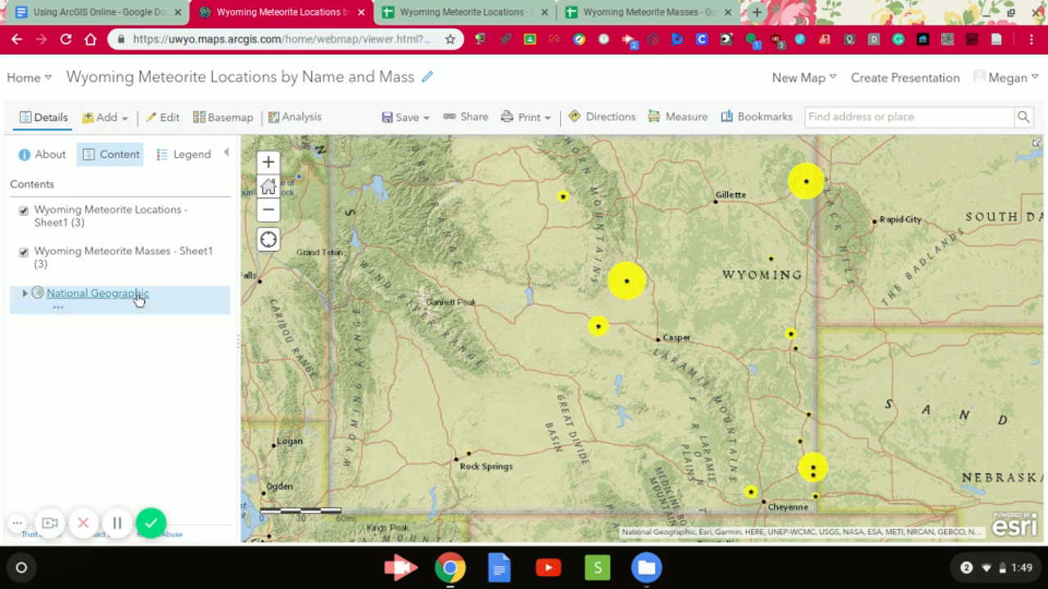
mouse_move(54, 275)
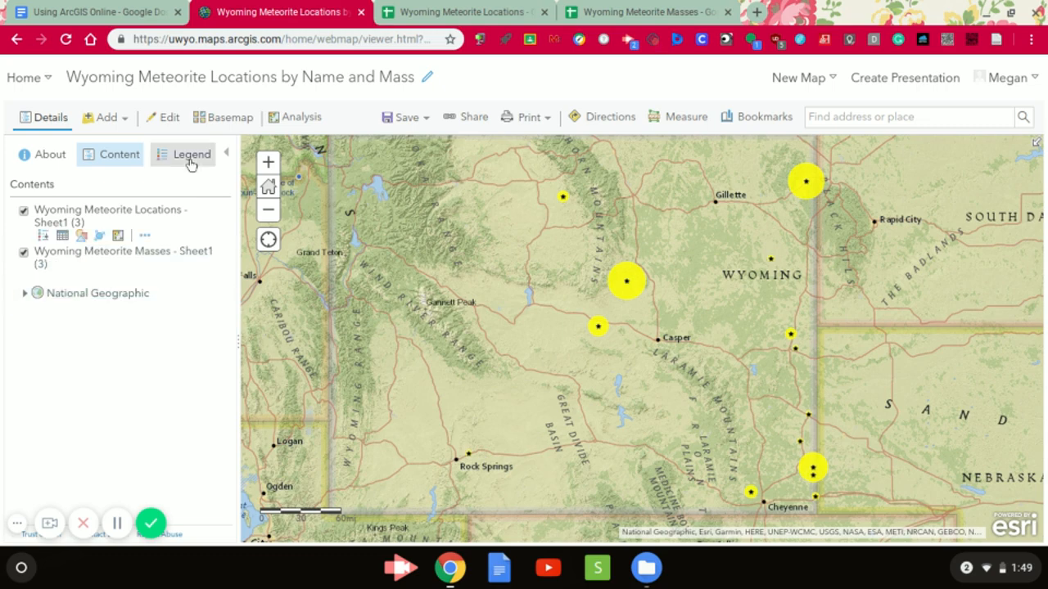
click(412, 120)
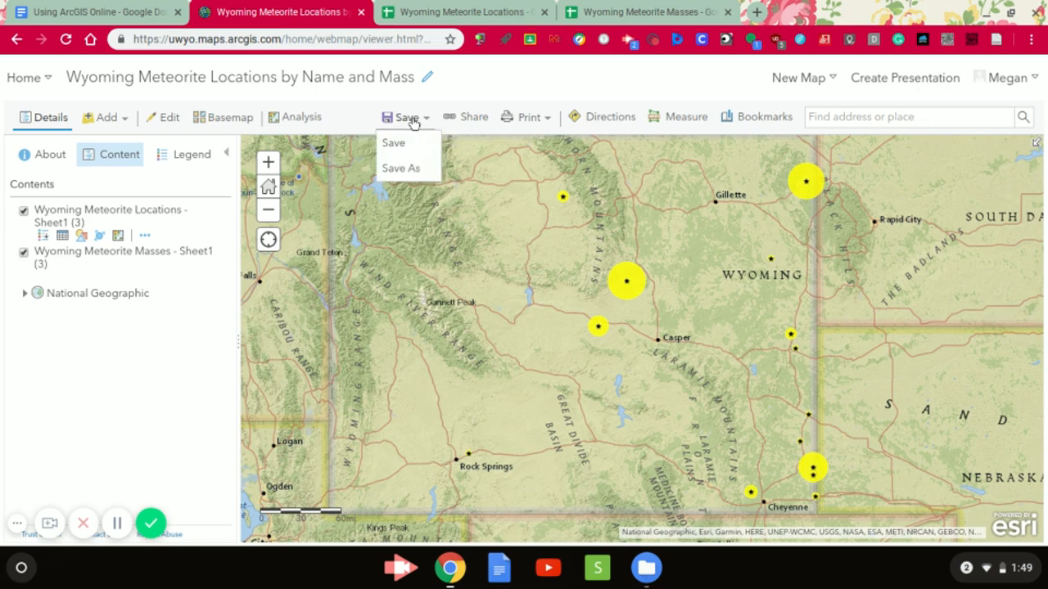
click(397, 144)
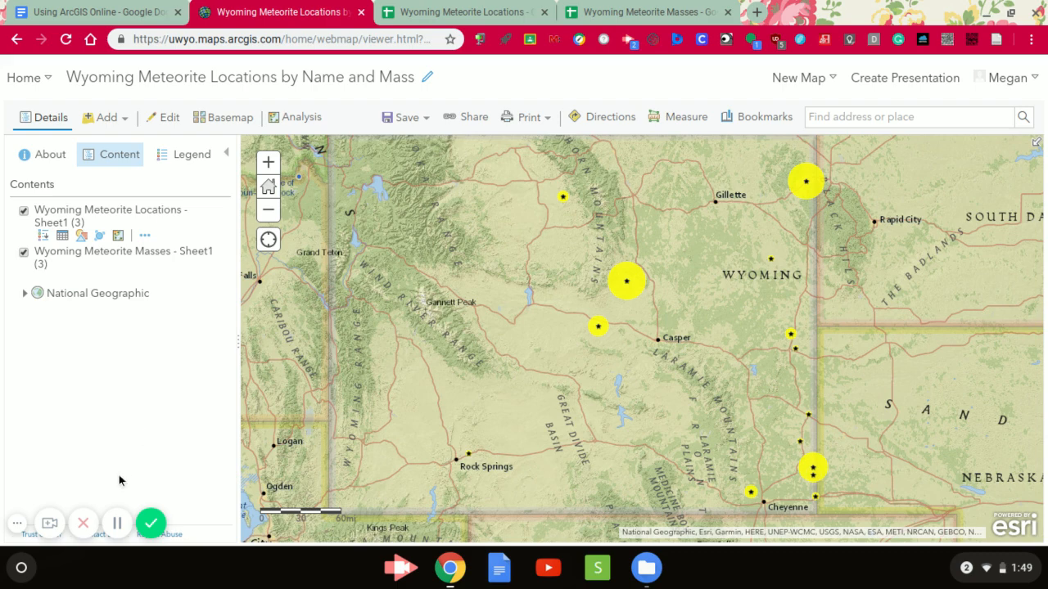
click(84, 524)
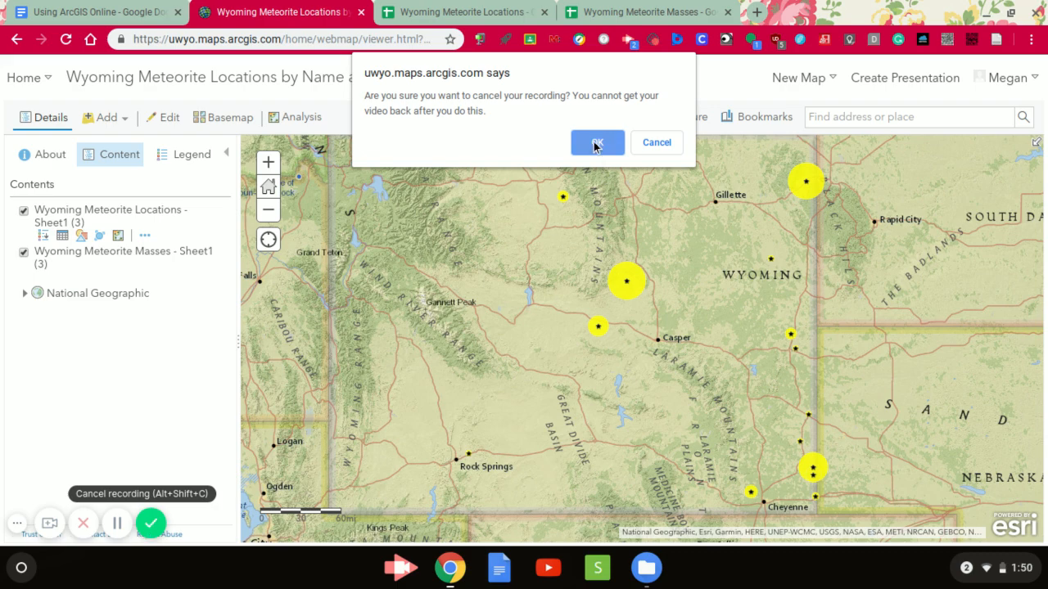
click(646, 144)
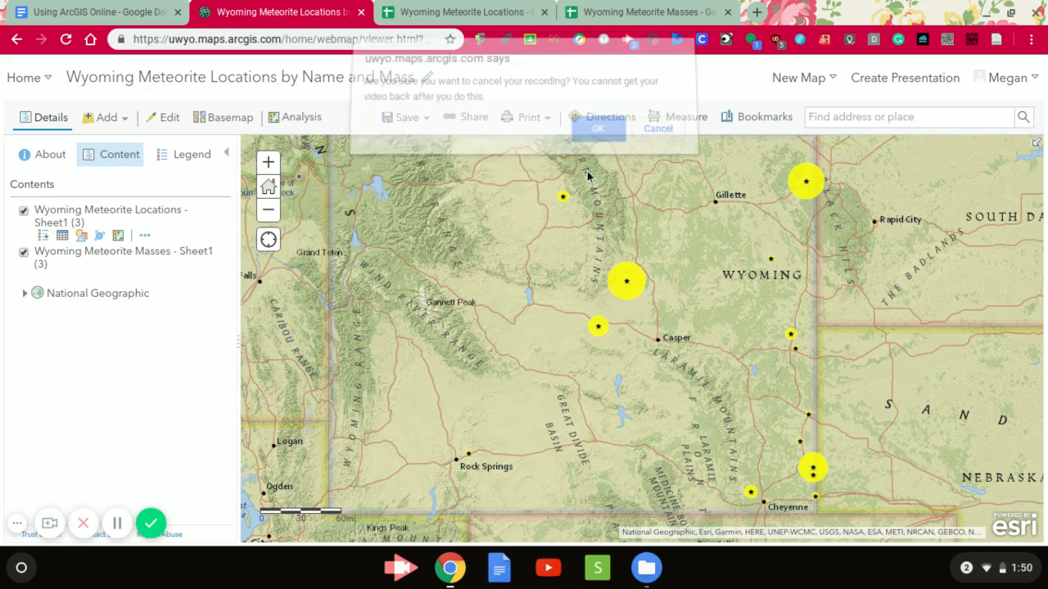